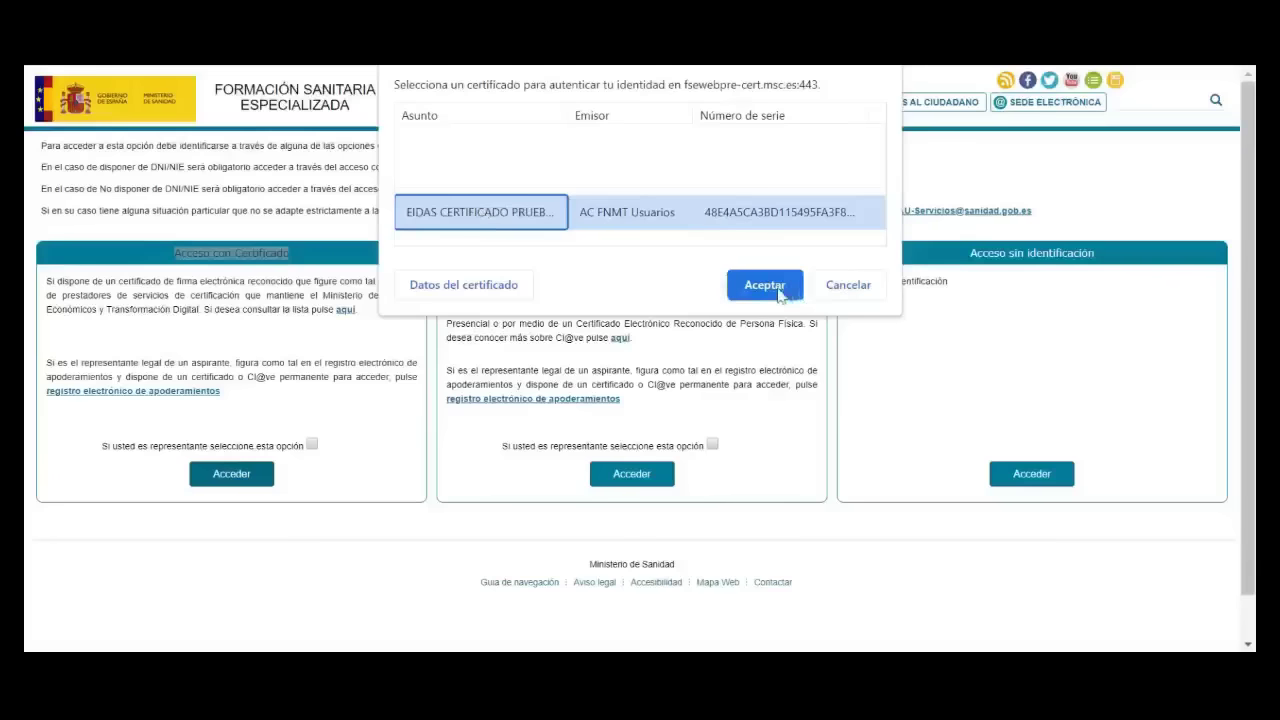
Accept the selected FNMT test certificate to authenticate with the certificate access option
left_click(765, 286)
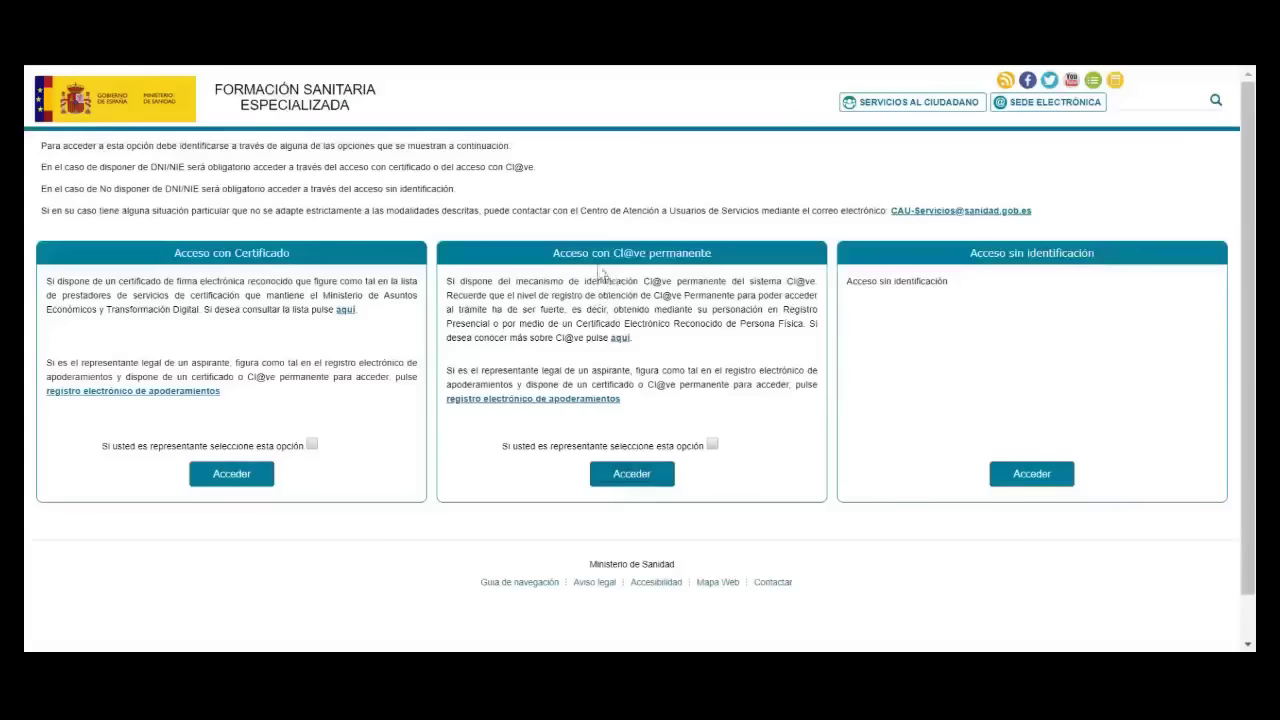
Open the Cl@ve permanente sign-in from its access option and select the password field
left_click(633, 484)
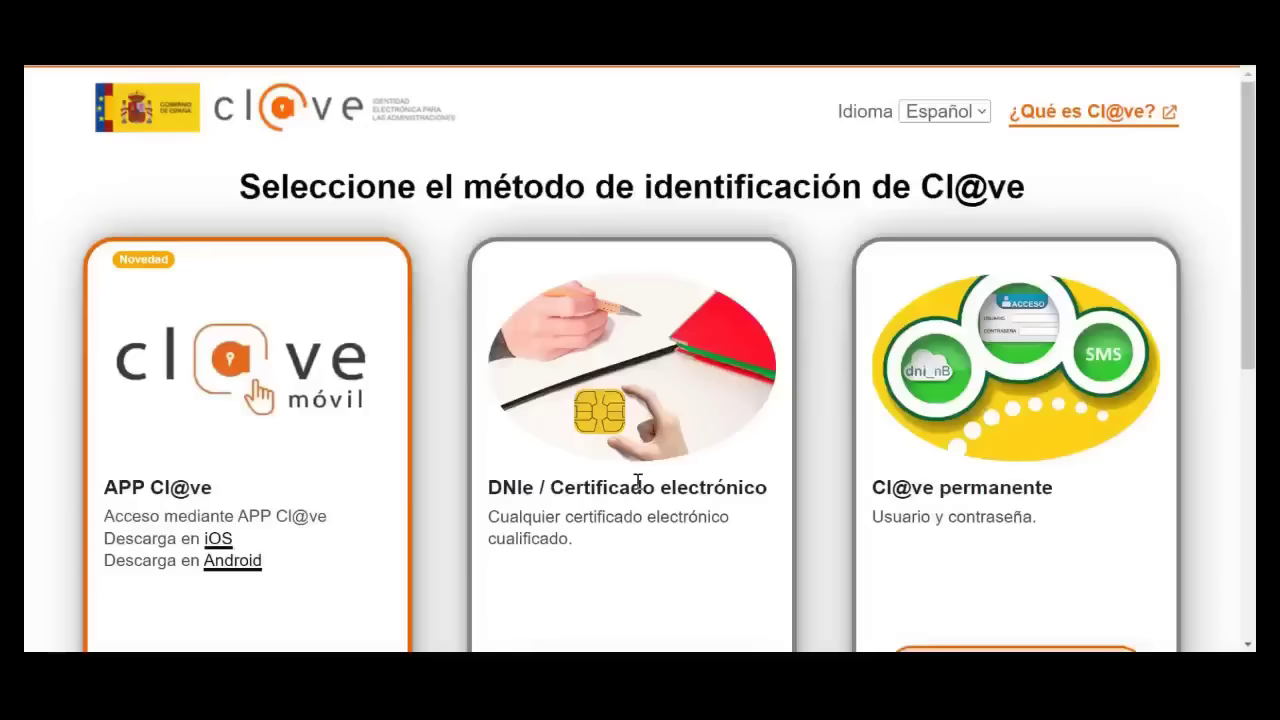
scroll(714, 251, "down", 1)
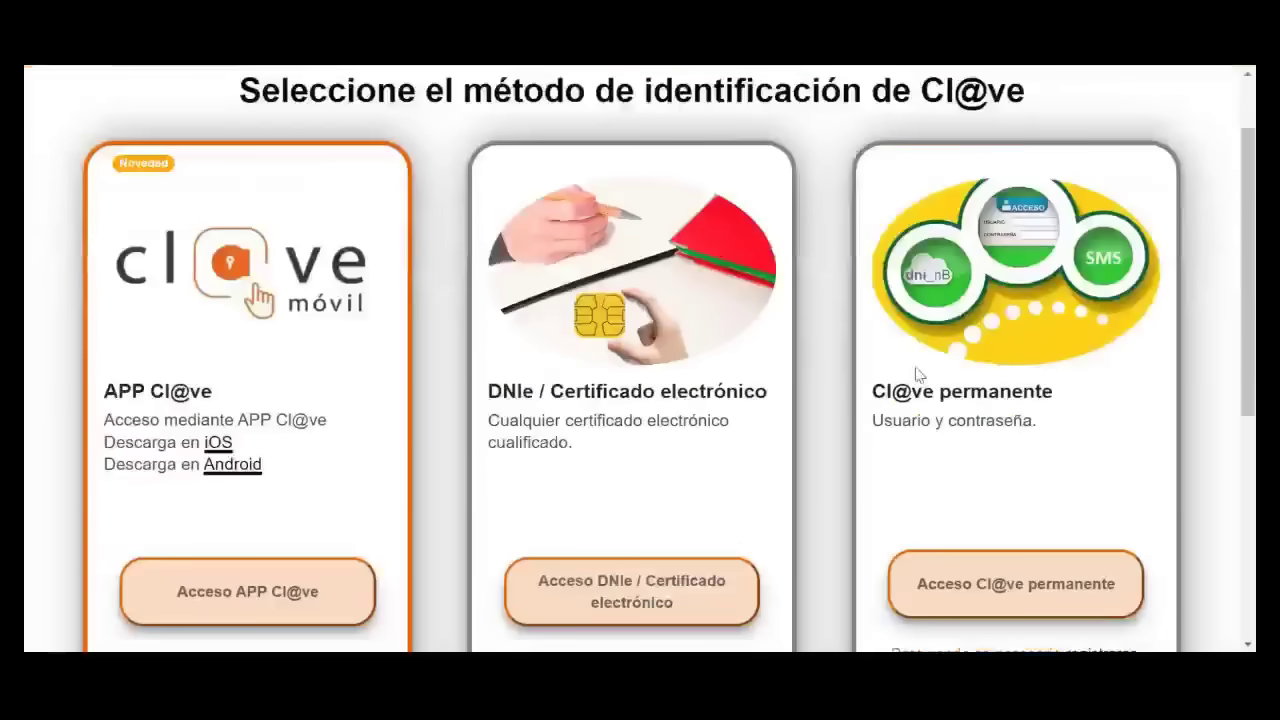
left_click(1015, 590)
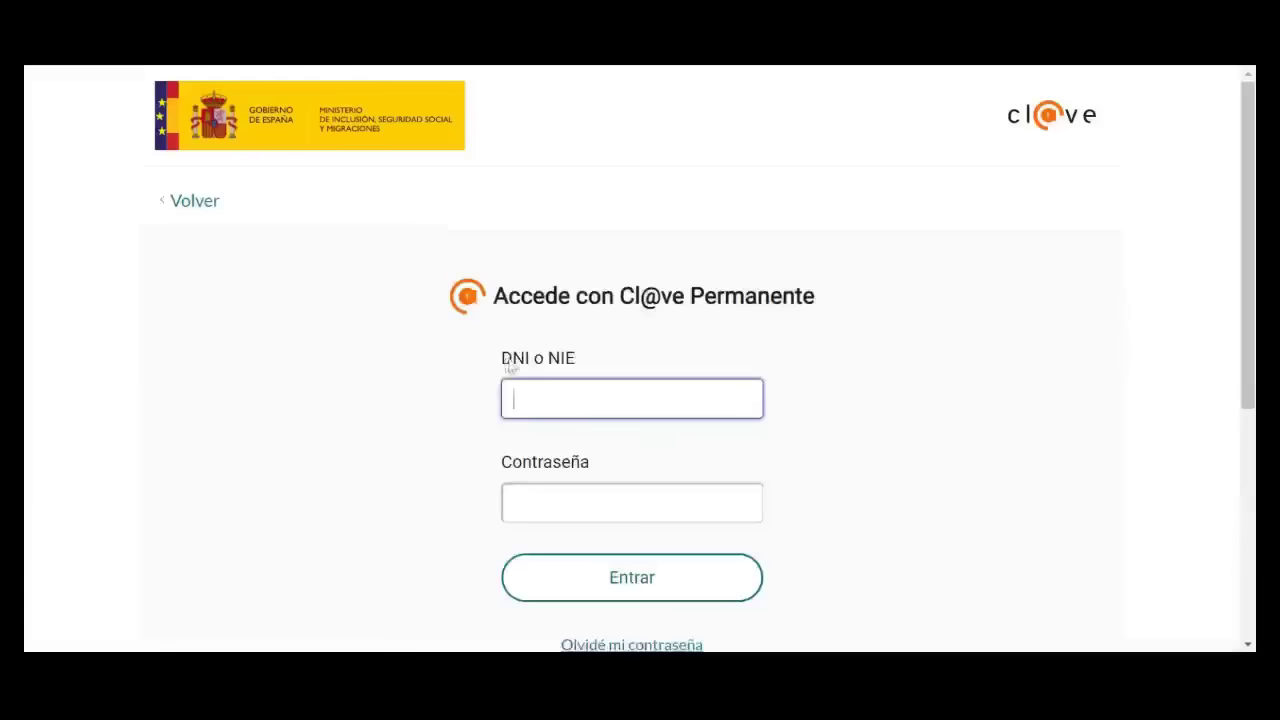
left_click_drag(511, 358, 628, 450)
left_click(570, 488)
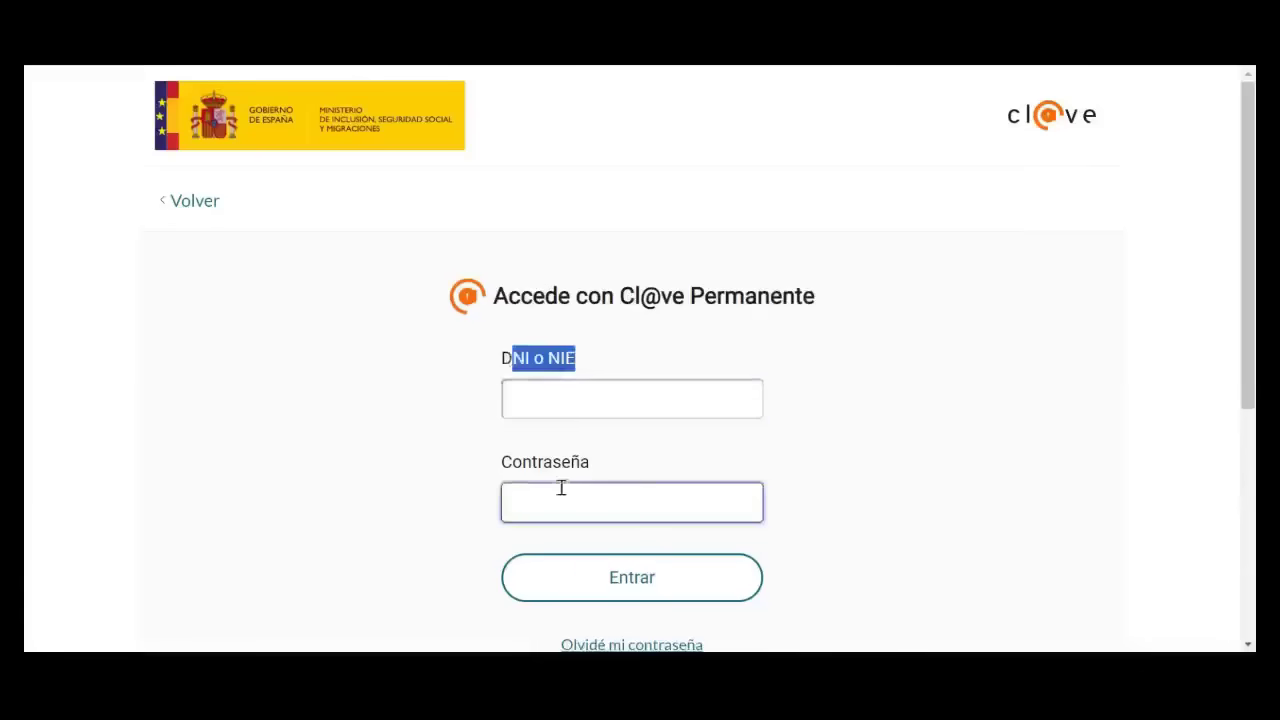
scroll(915, 308, "down", 1)
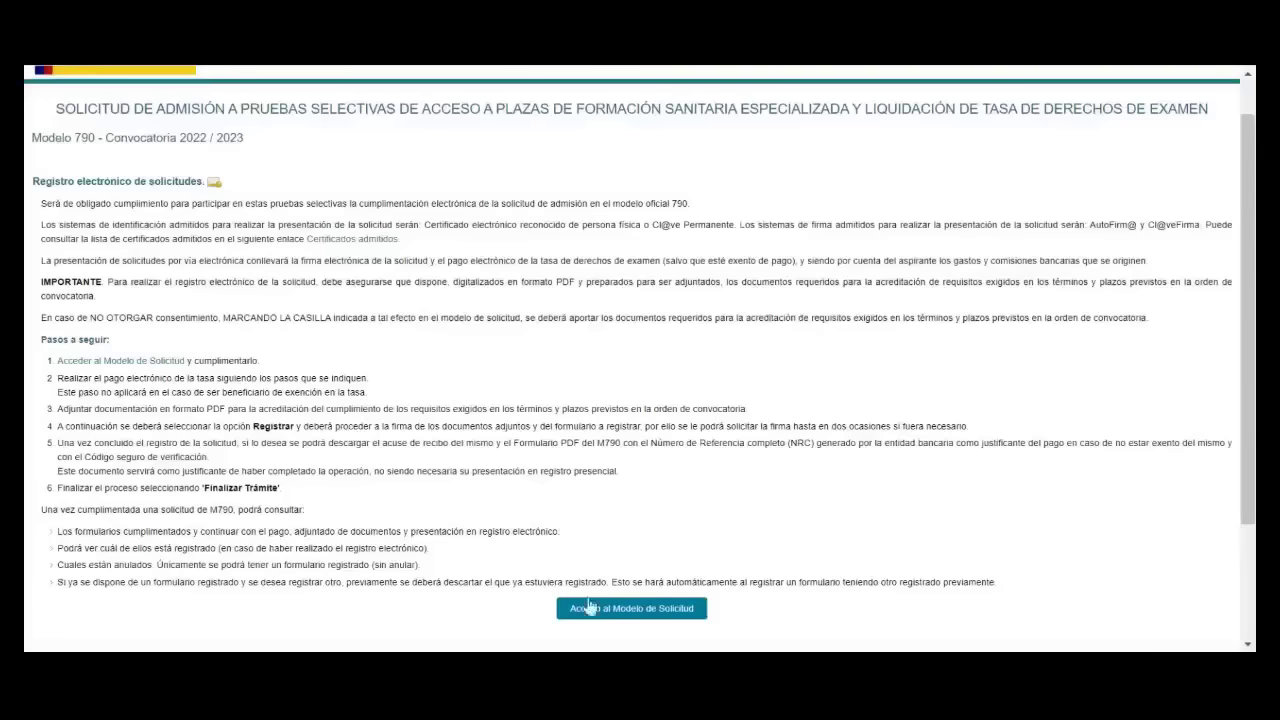
Open the Modelo 790 application form and look through its personal data, exam call and declarant sections
left_click(676, 610)
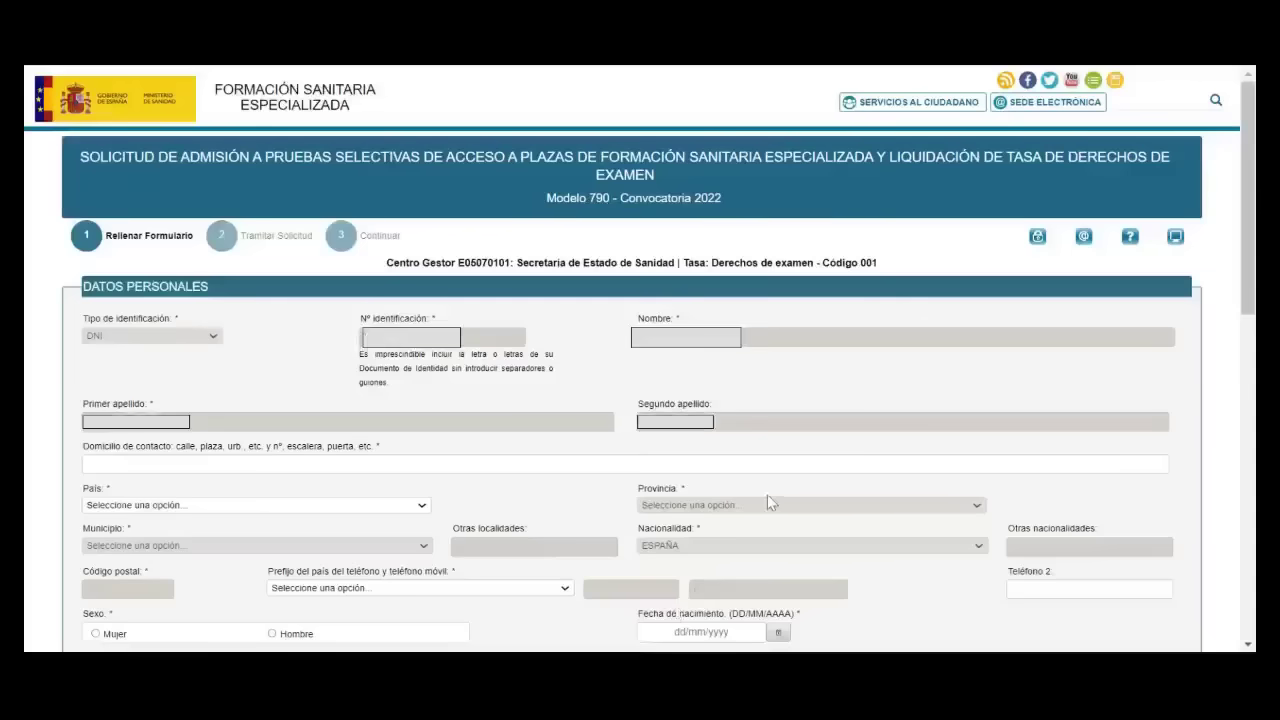
scroll(769, 502, "down", 1)
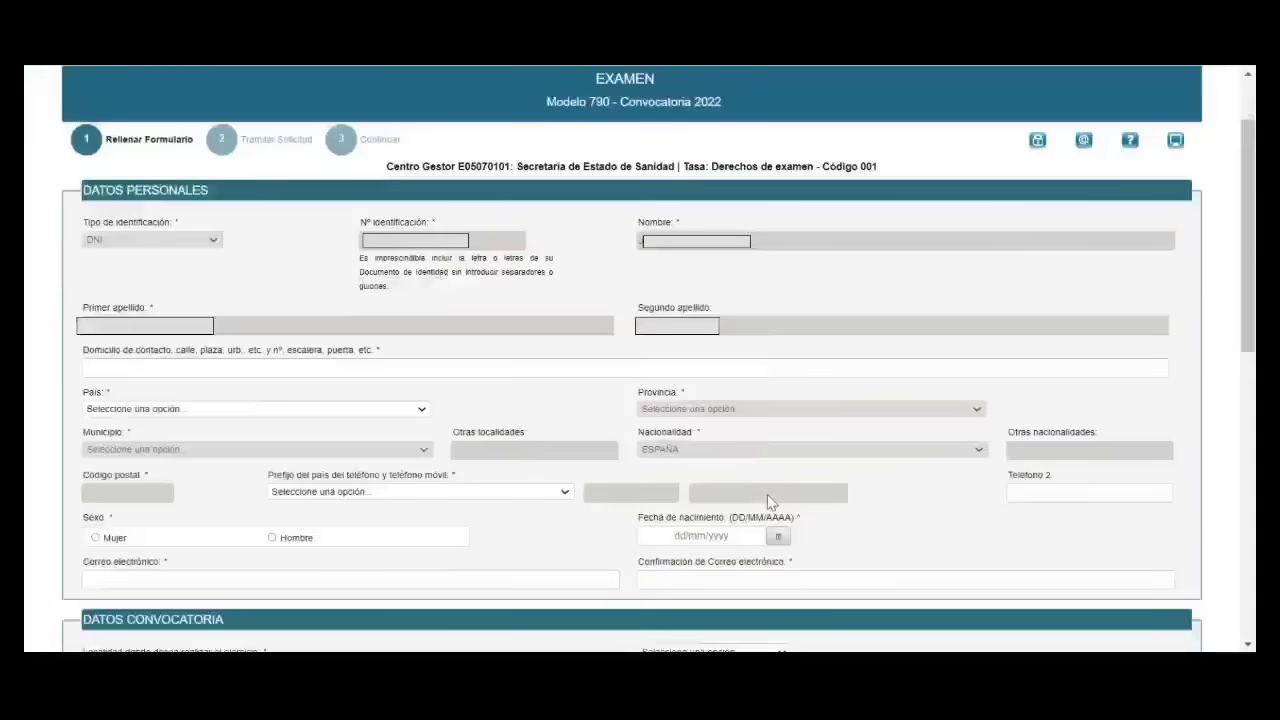
scroll(769, 502, "down", 4)
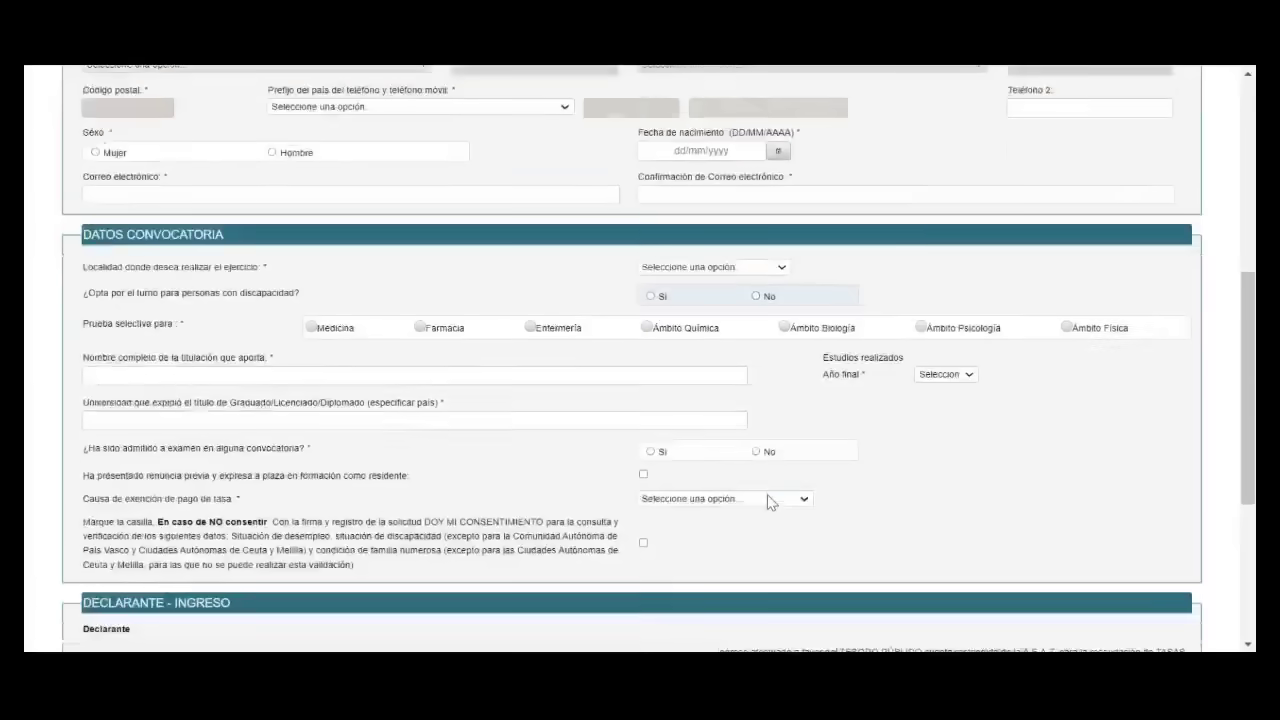
scroll(769, 502, "down", 1)
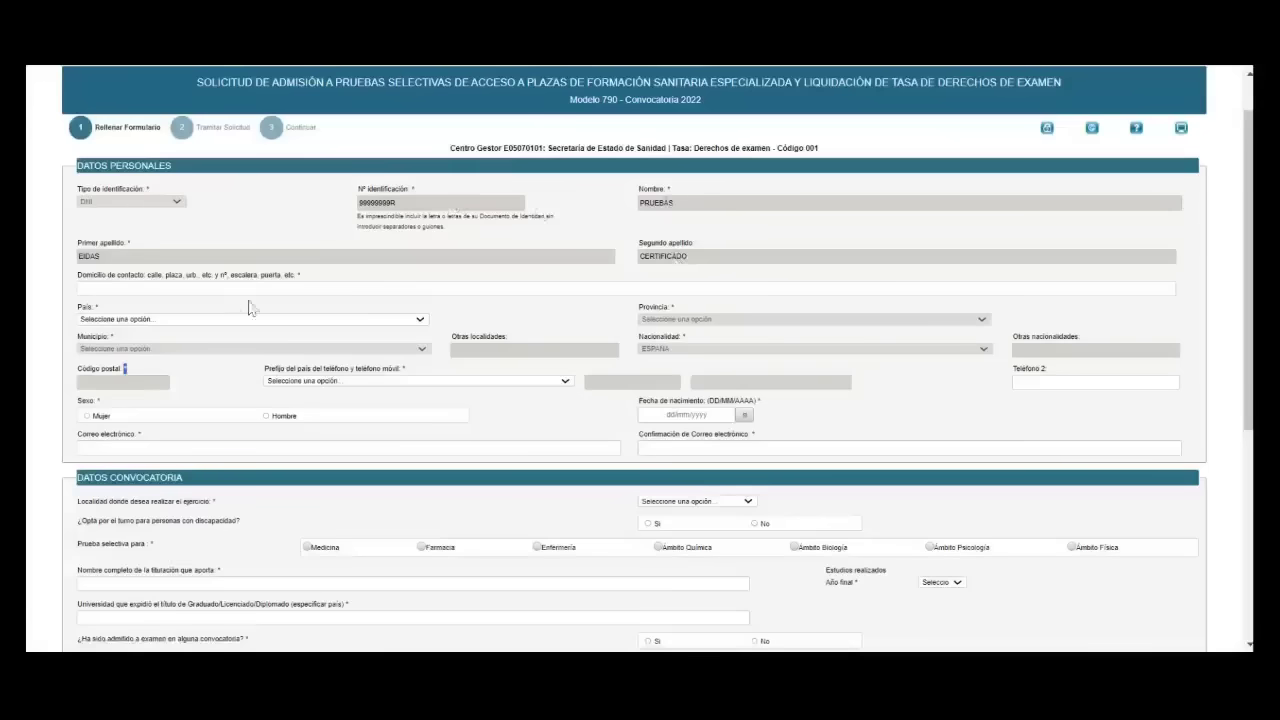
left_click(283, 287)
double_click(124, 368)
scroll(922, 447, "down", 1)
scroll(922, 447, "down", 1)
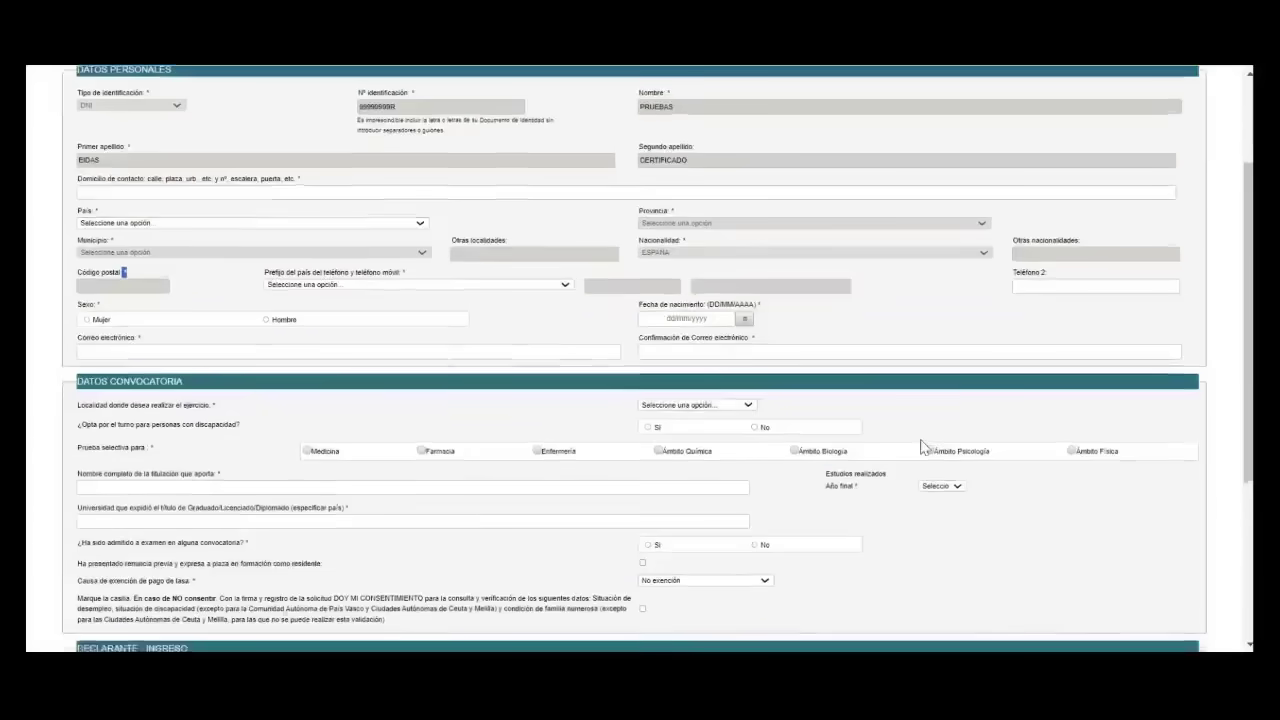
scroll(922, 447, "down", 1)
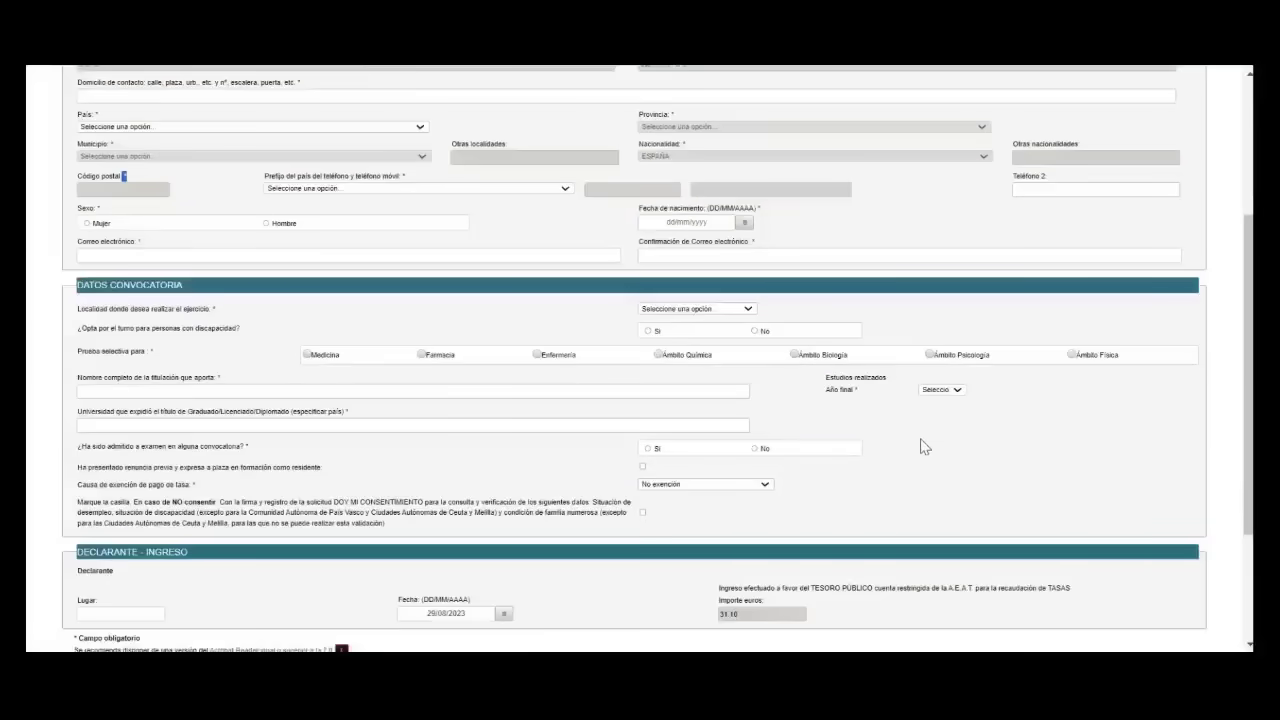
Set the fee exemption cause to No exención and submit the completed form for review
left_click(658, 486)
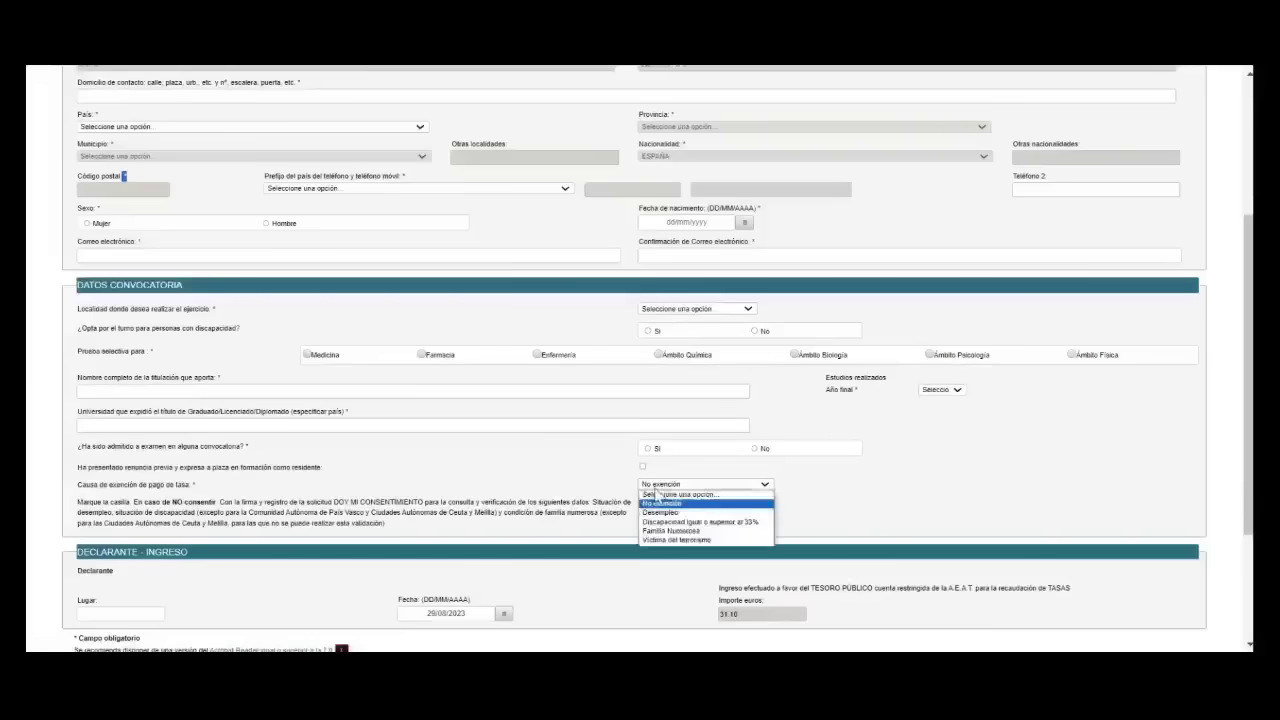
left_click(658, 500)
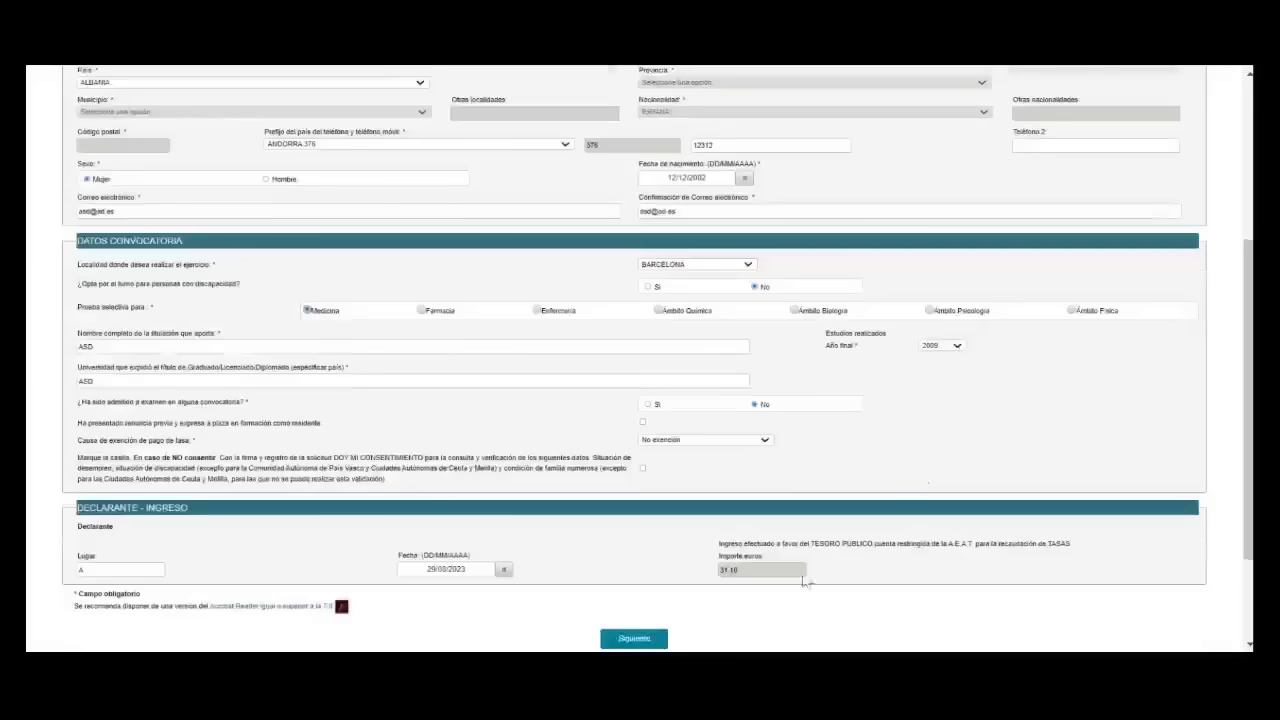
left_click(635, 641)
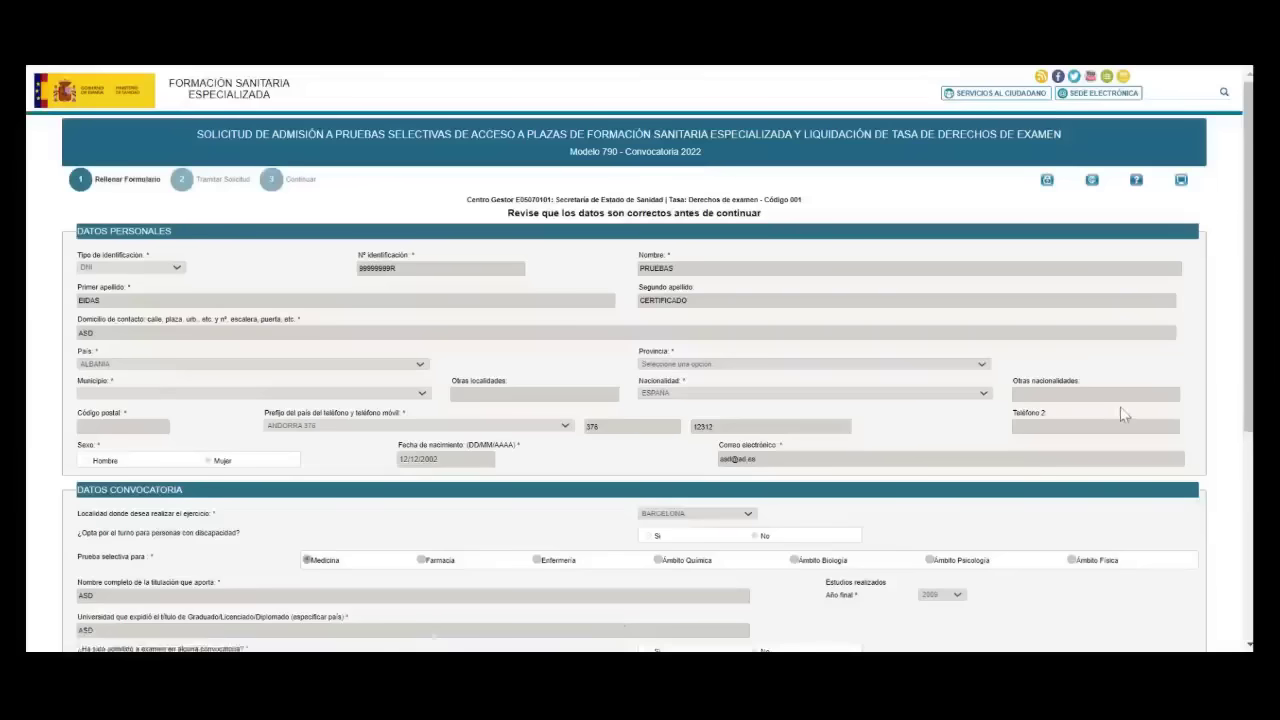
Review the data entered in the application and continue to the payment stage
scroll(1120, 414, "down", 5)
scroll(1120, 415, "down", 2)
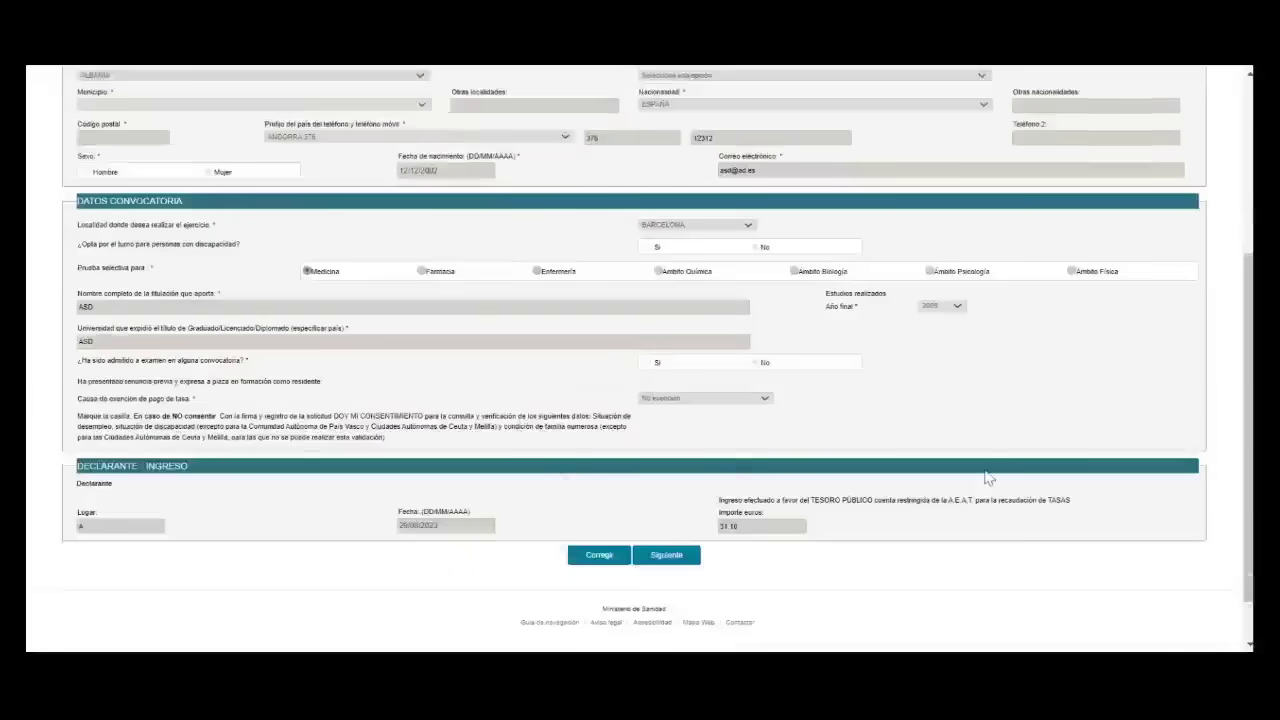
scroll(987, 477, "up", 5)
scroll(987, 477, "down", 5)
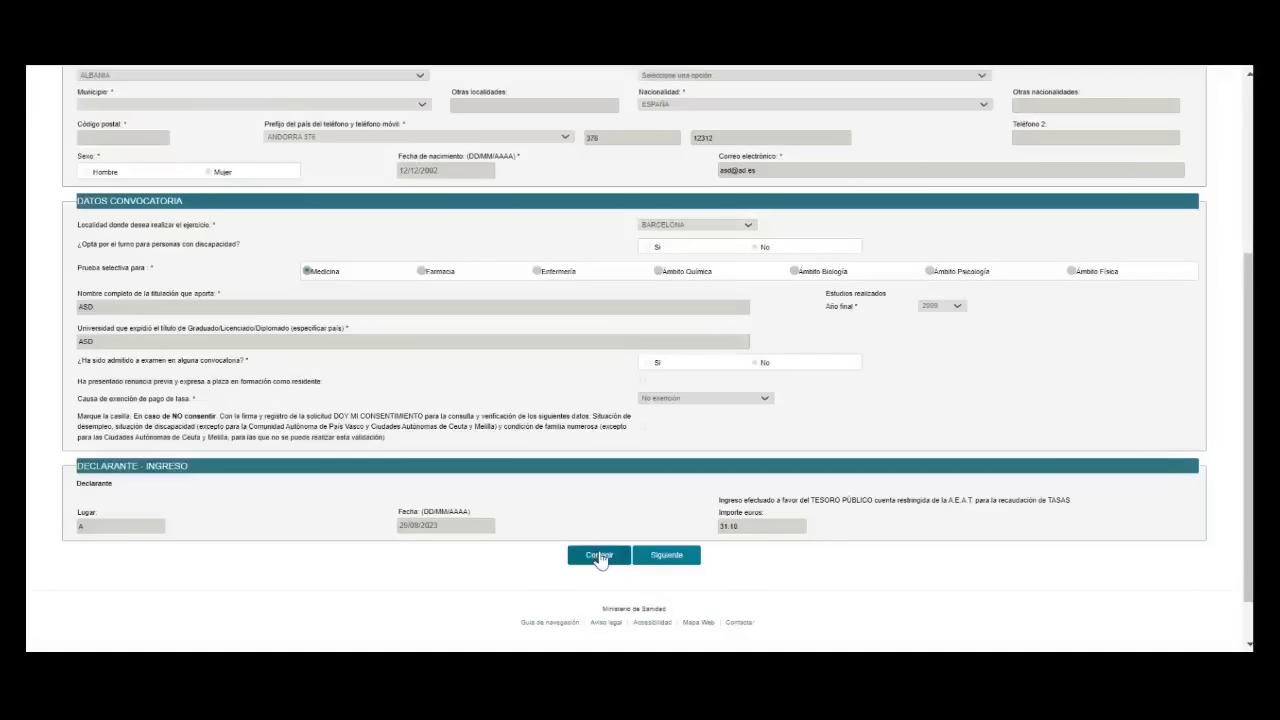
left_click(692, 557)
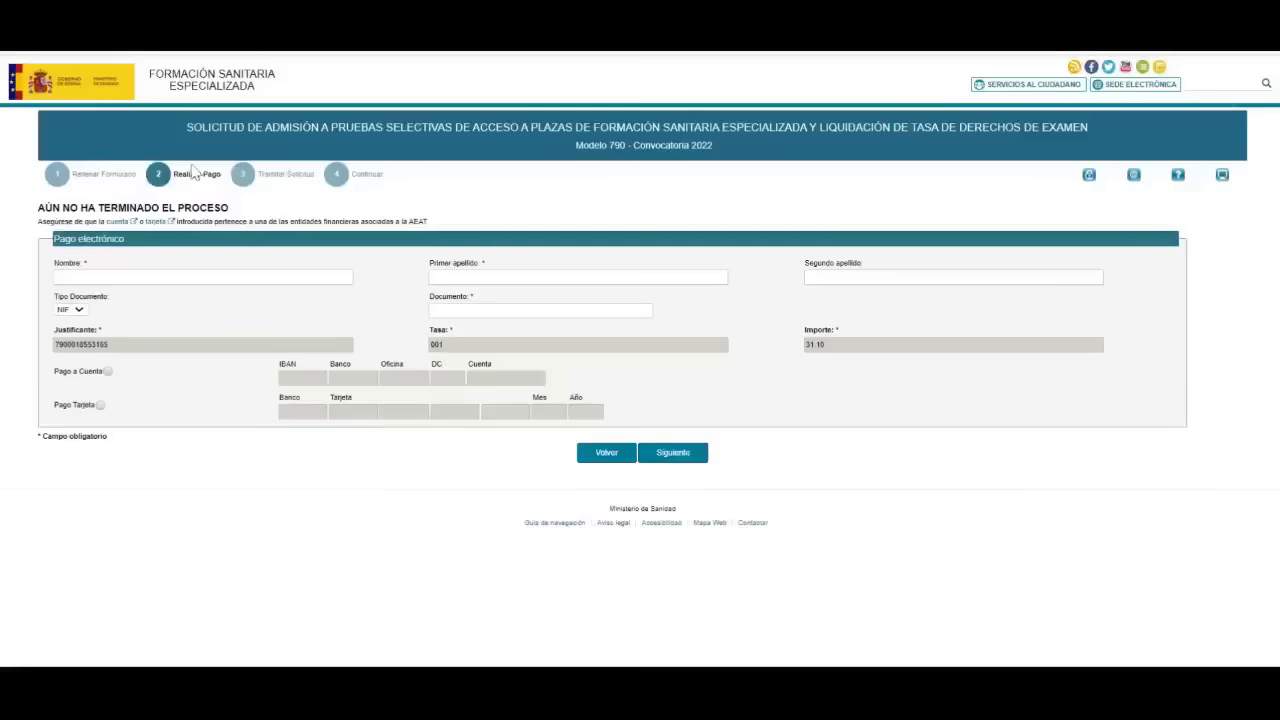
left_click_drag(178, 177, 230, 183)
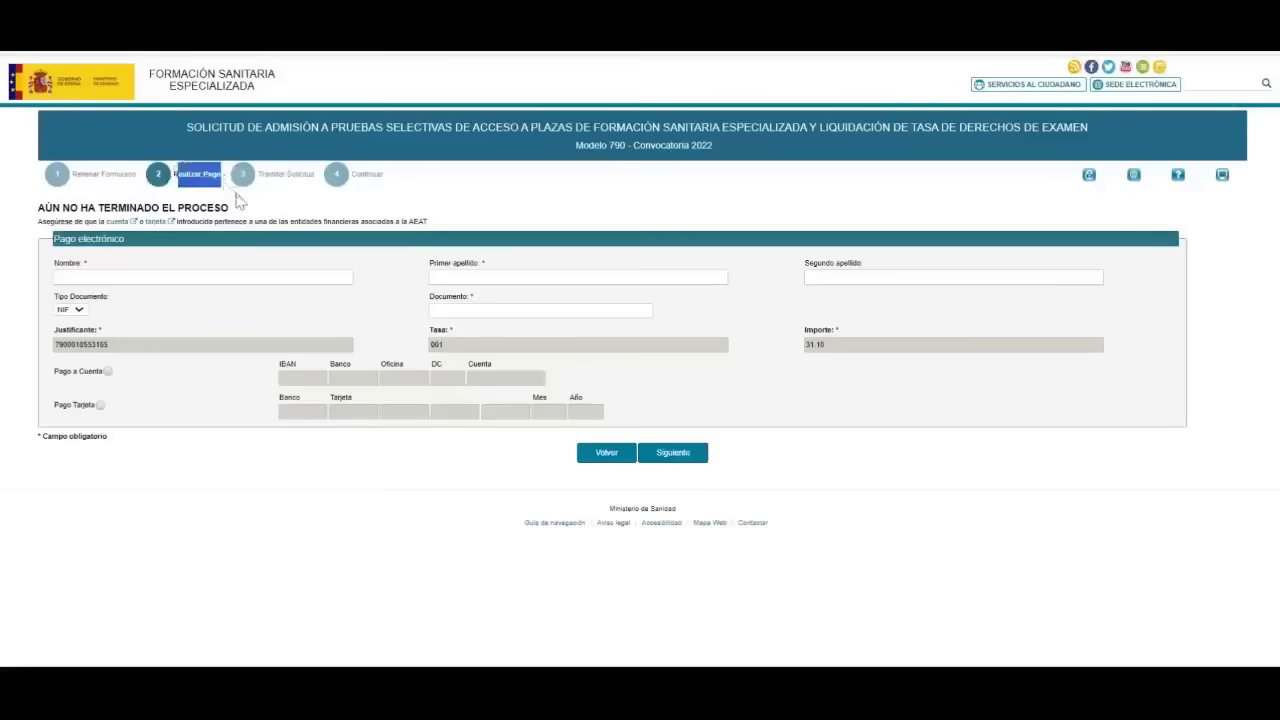
left_click(282, 212)
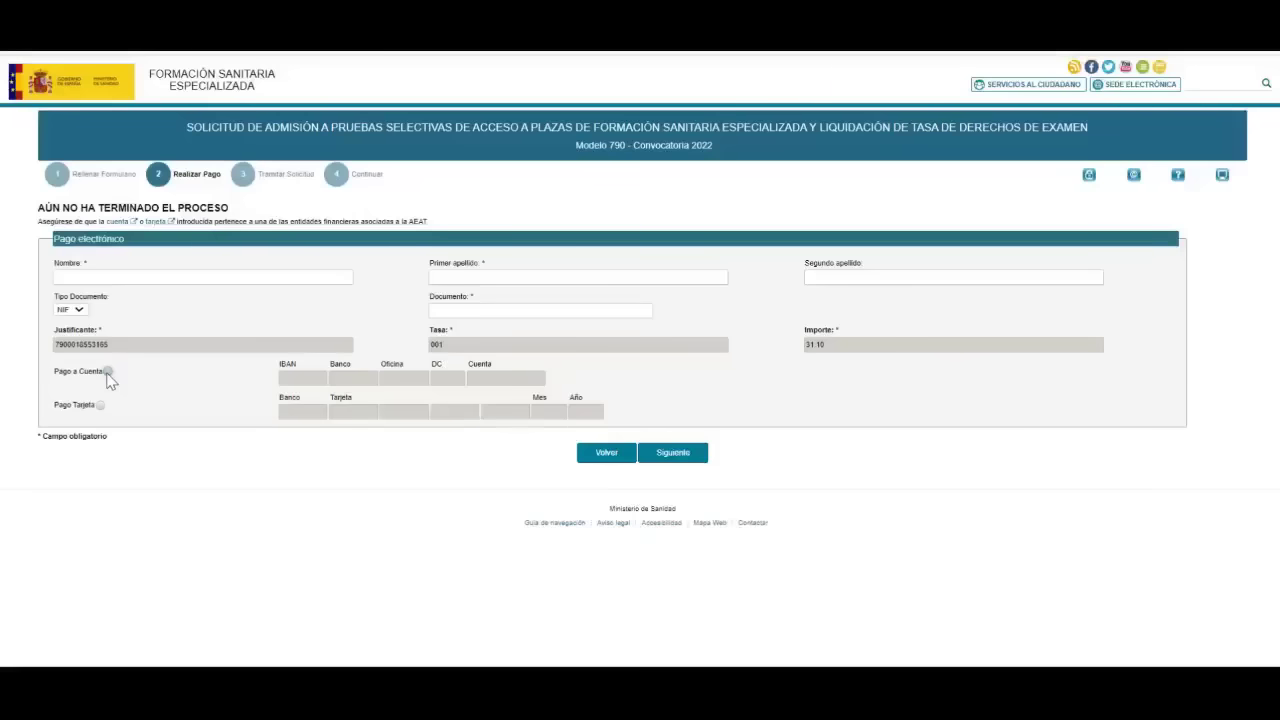
Consult the list of AEAT-associated financial entities for account payments and return to the payment form
left_click(117, 221)
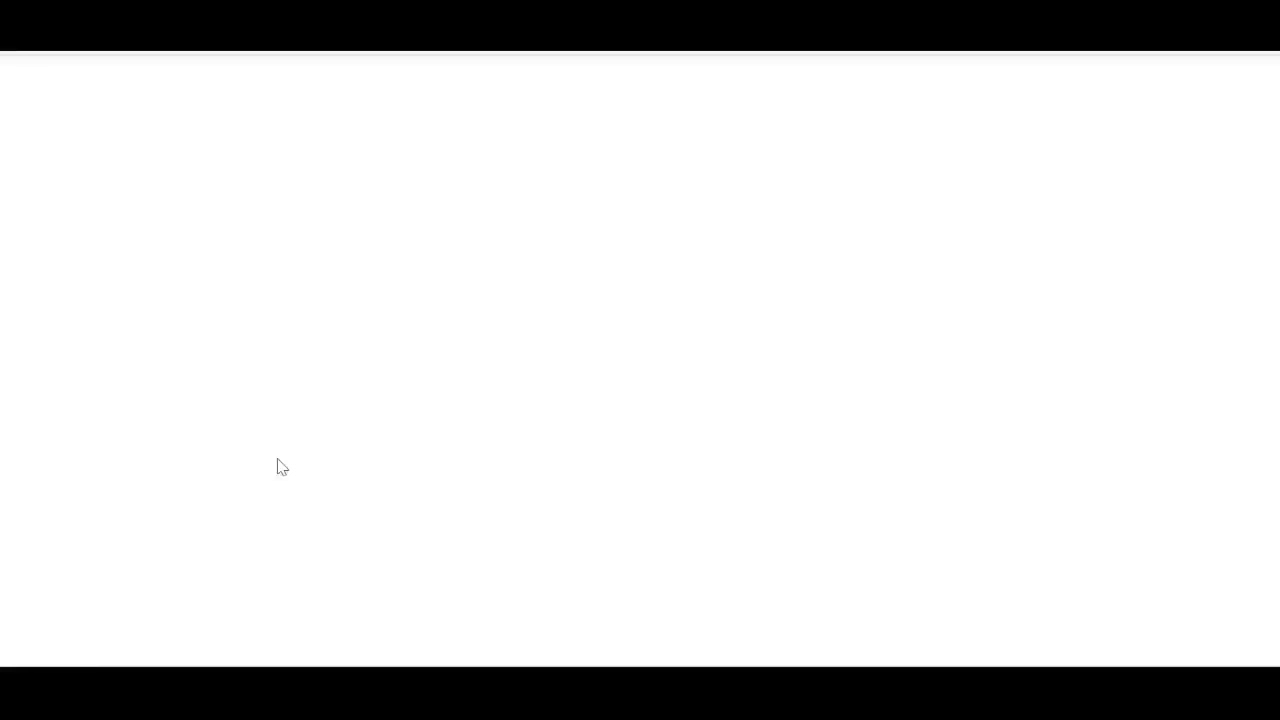
scroll(423, 486, "down", 10)
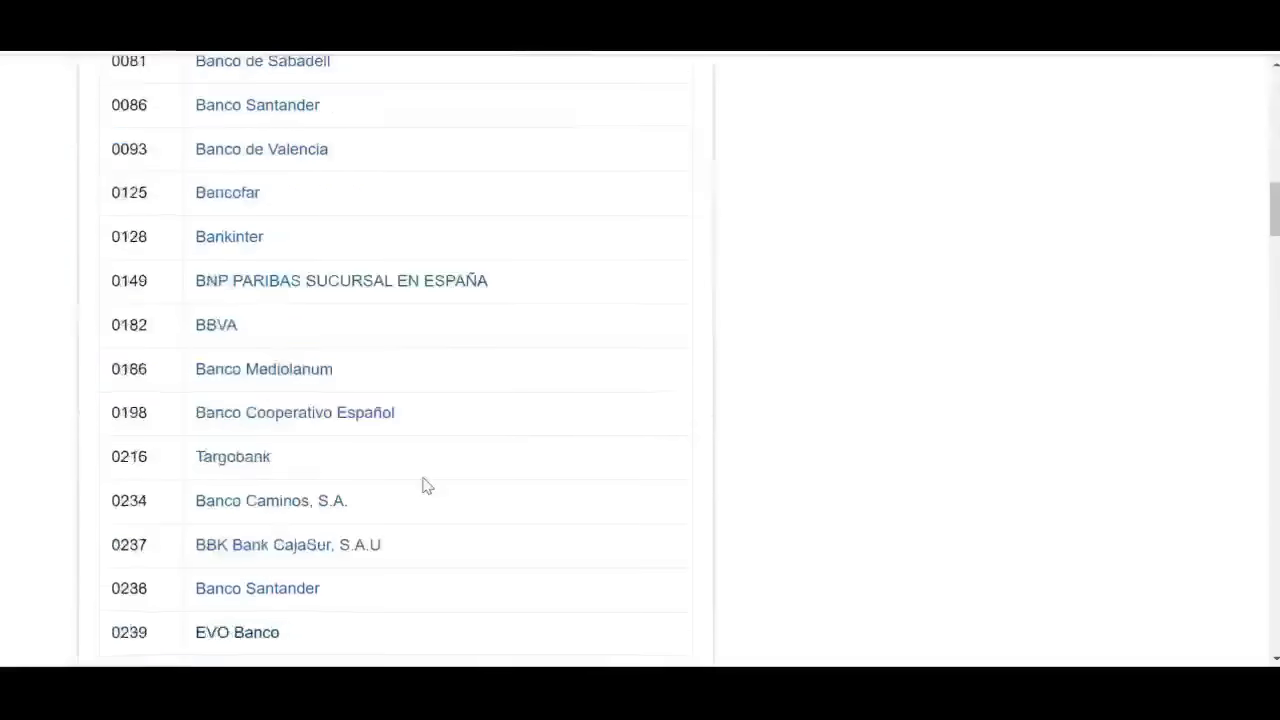
scroll(423, 486, "down", 7)
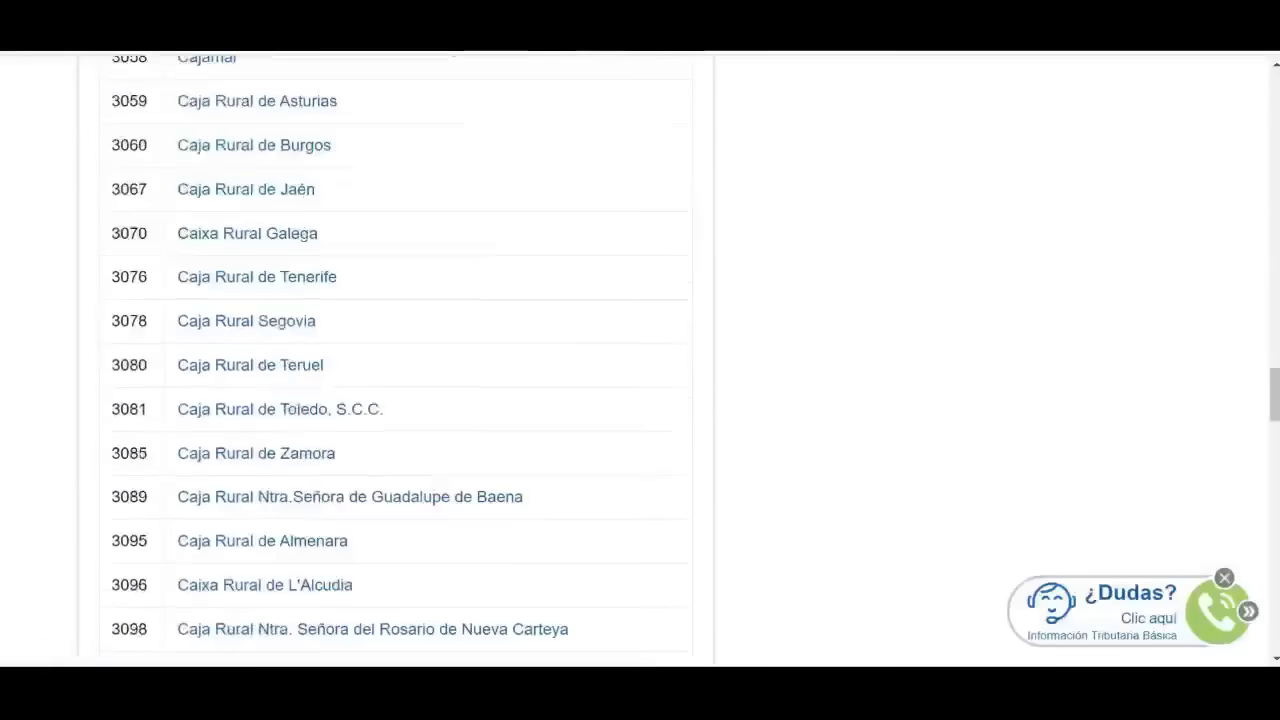
key("ctrl+w")
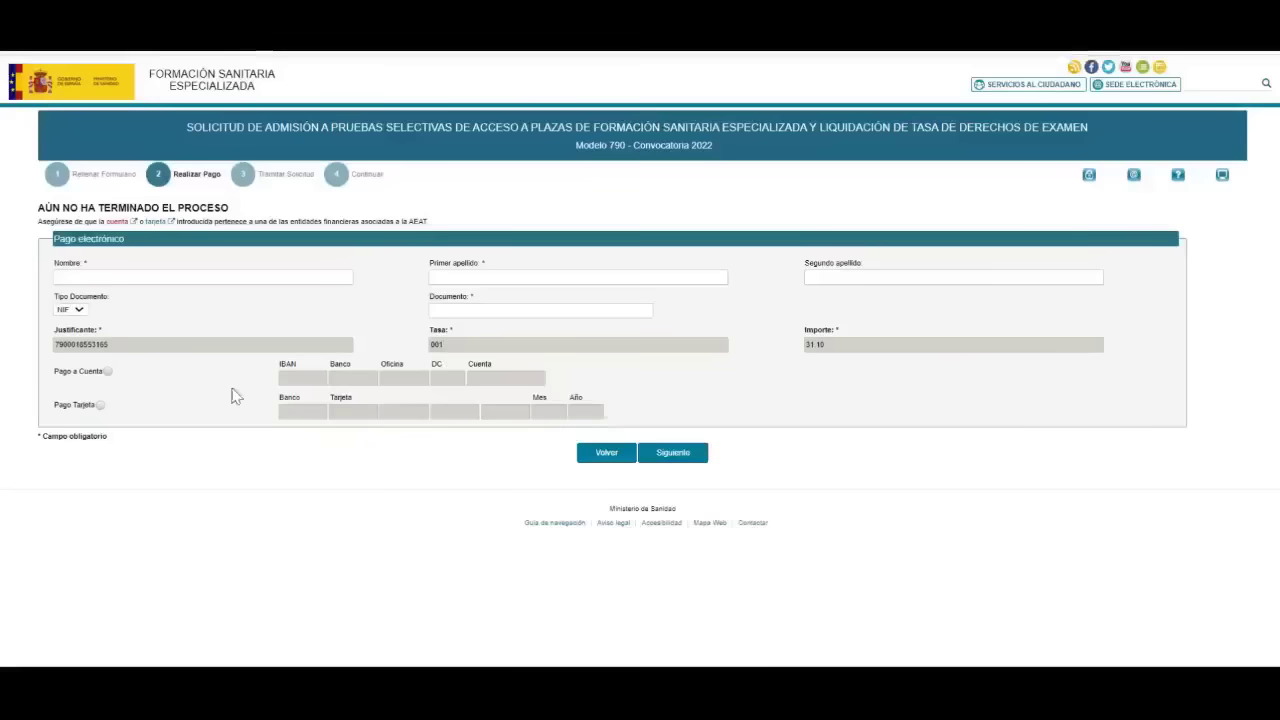
Choose Pago Tarjeta as the payment method and consult the list of associated entities for cards
left_click(102, 406)
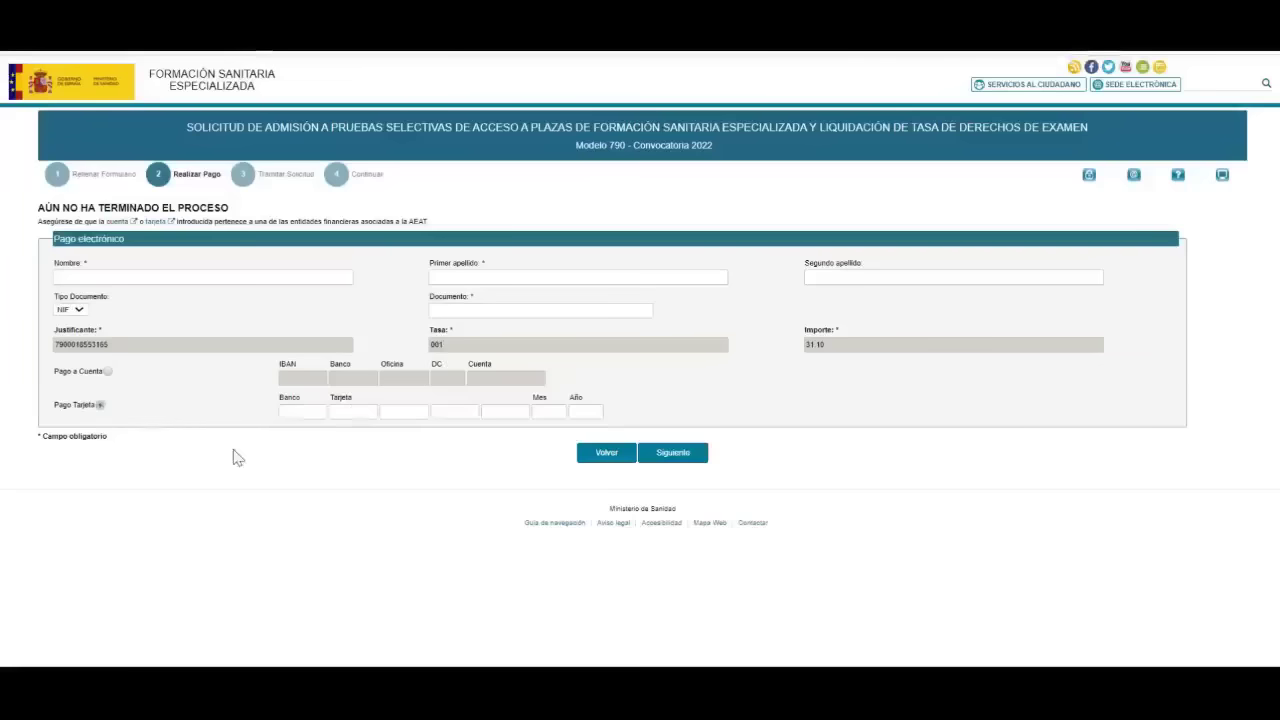
left_click(155, 226)
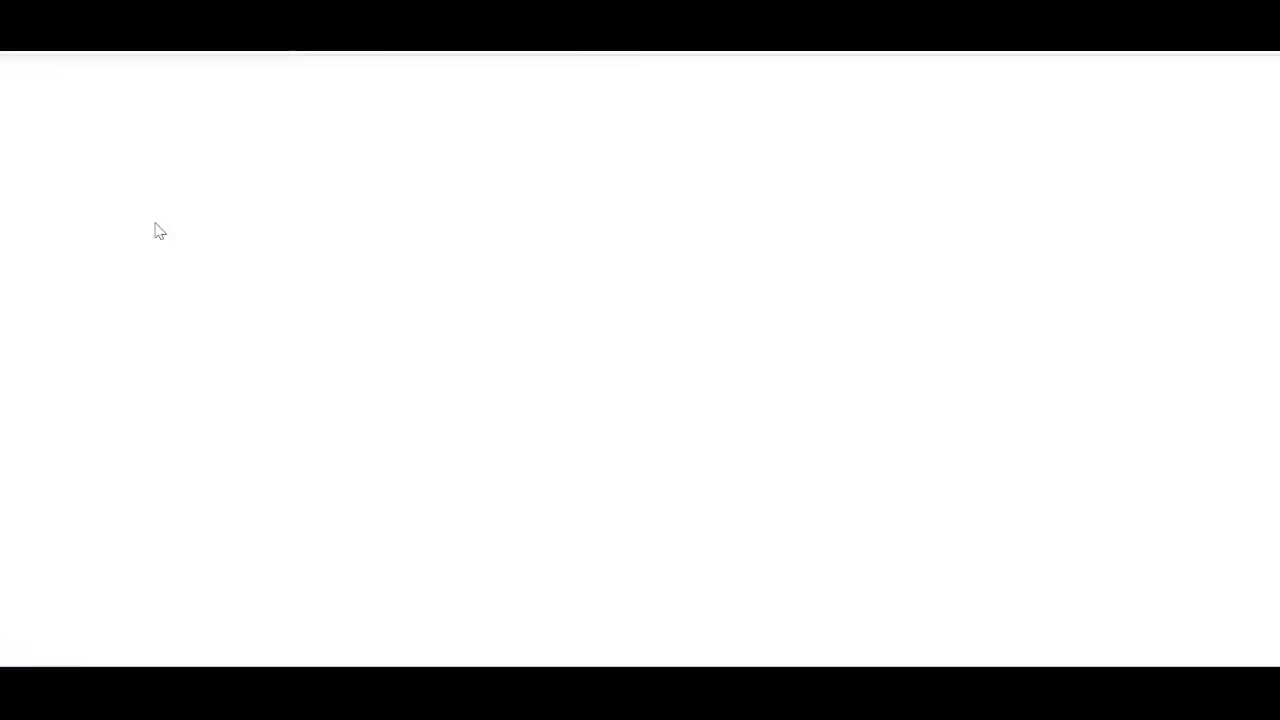
scroll(567, 358, "down", 1)
scroll(567, 358, "down", 5)
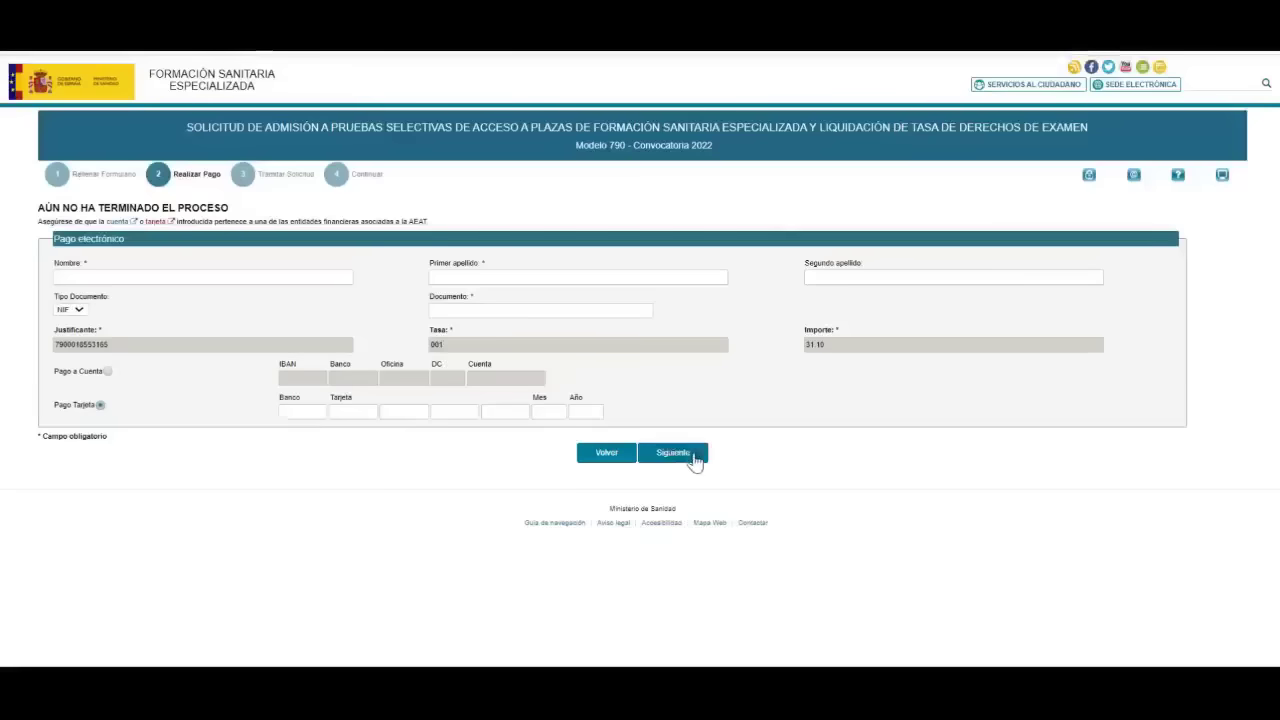
Continue past the payment and register the application, agreeing to annul the earlier Modelo 790 registration and to sign the form electronically
left_click(692, 455)
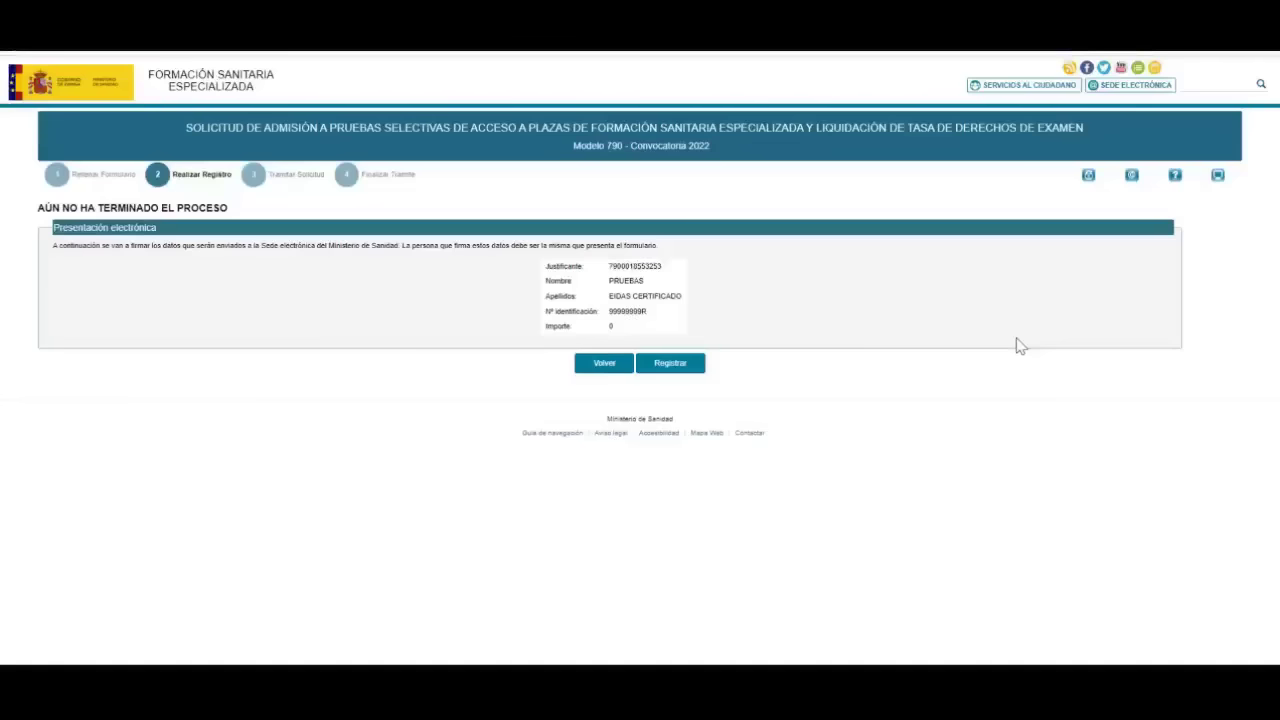
left_click(677, 368)
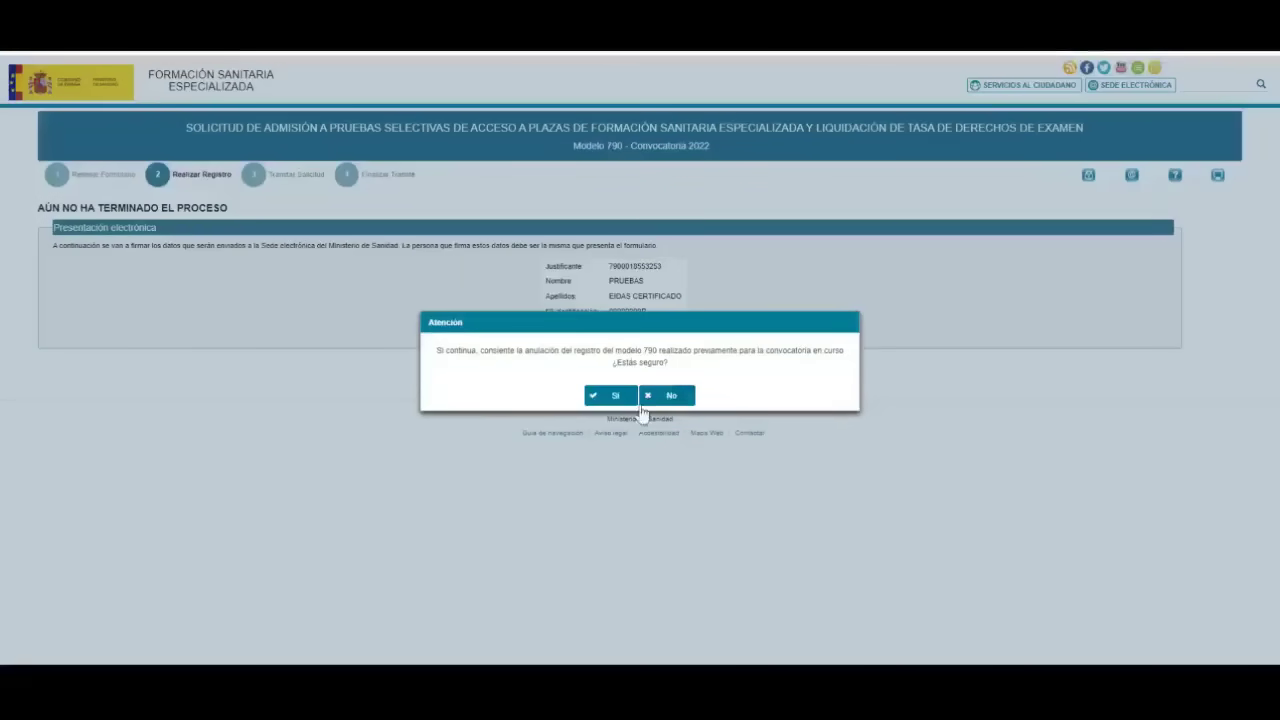
left_click(612, 397)
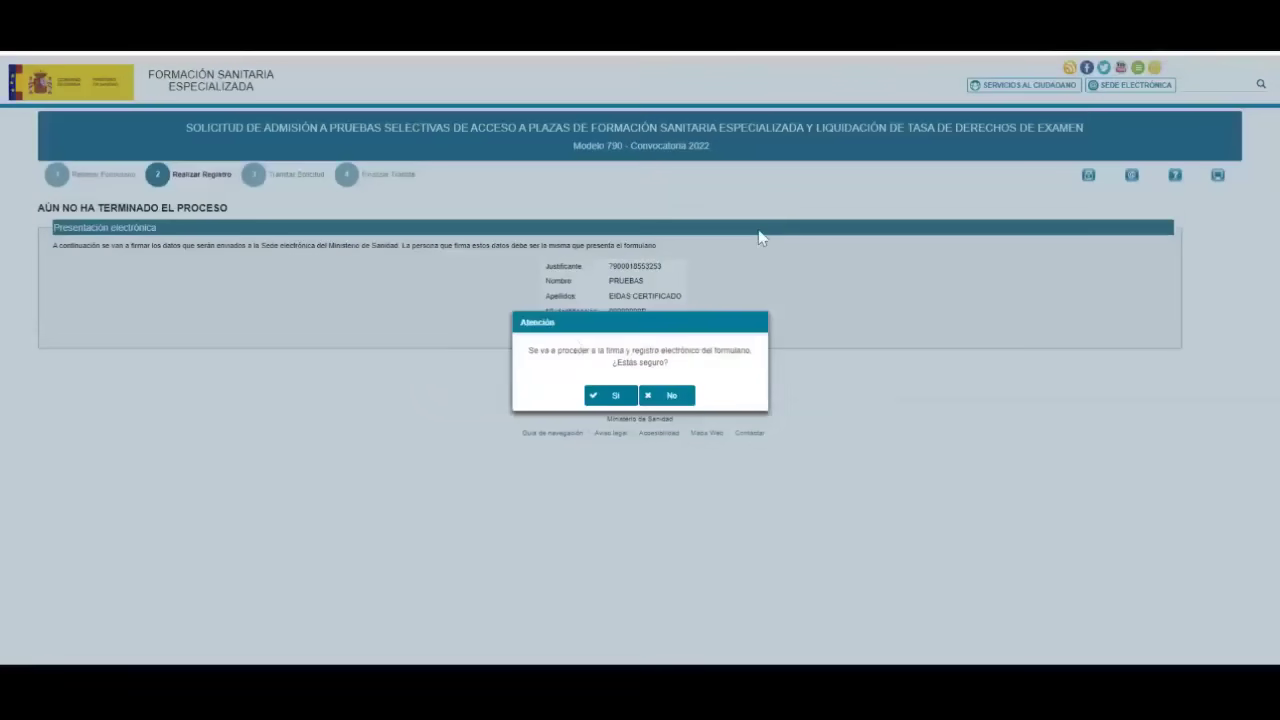
left_click(612, 396)
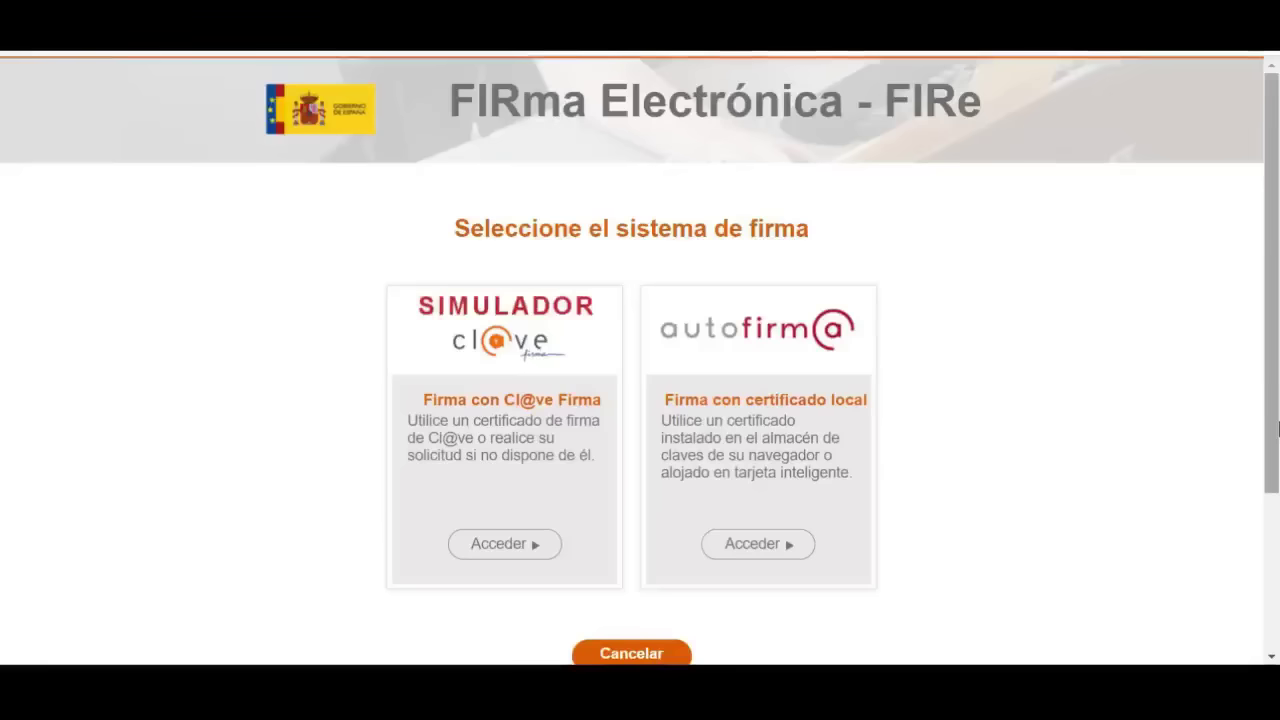
Sign the Modelo 790 registration through AutoFirma with the local FNMT test certificate
scroll(1271, 331, "down", 1)
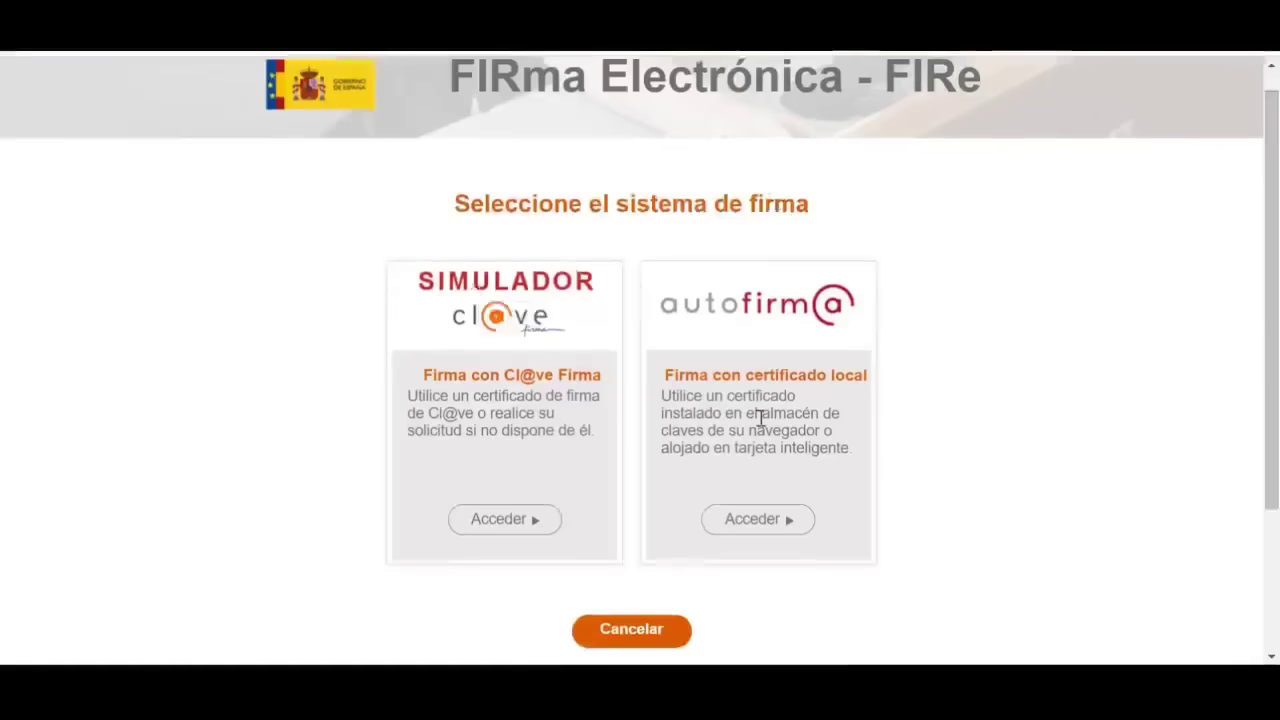
left_click(750, 522)
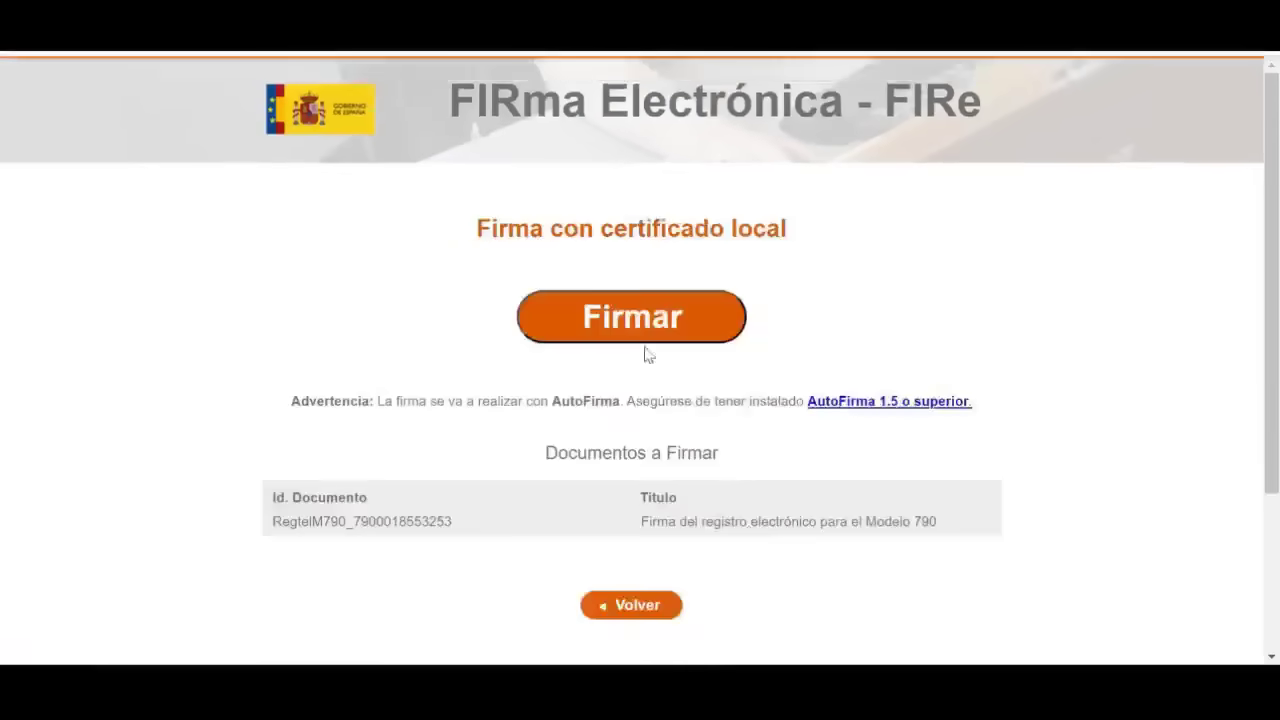
left_click(627, 320)
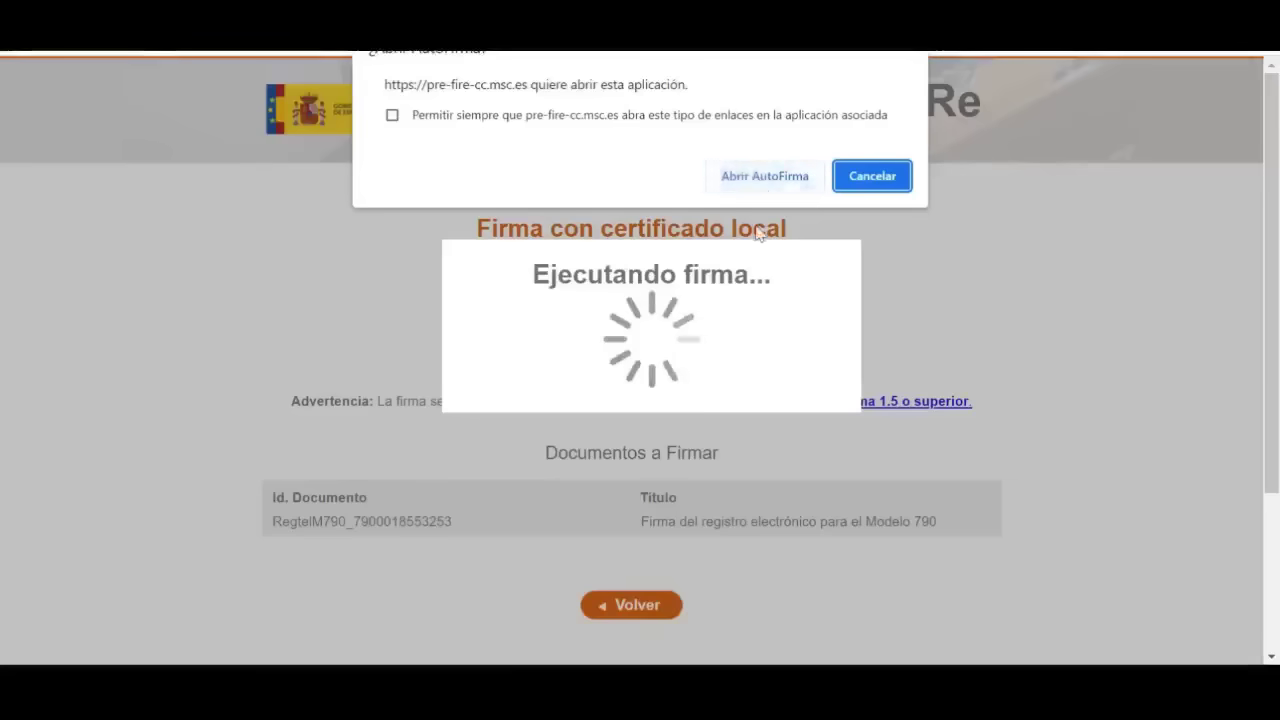
left_click(782, 185)
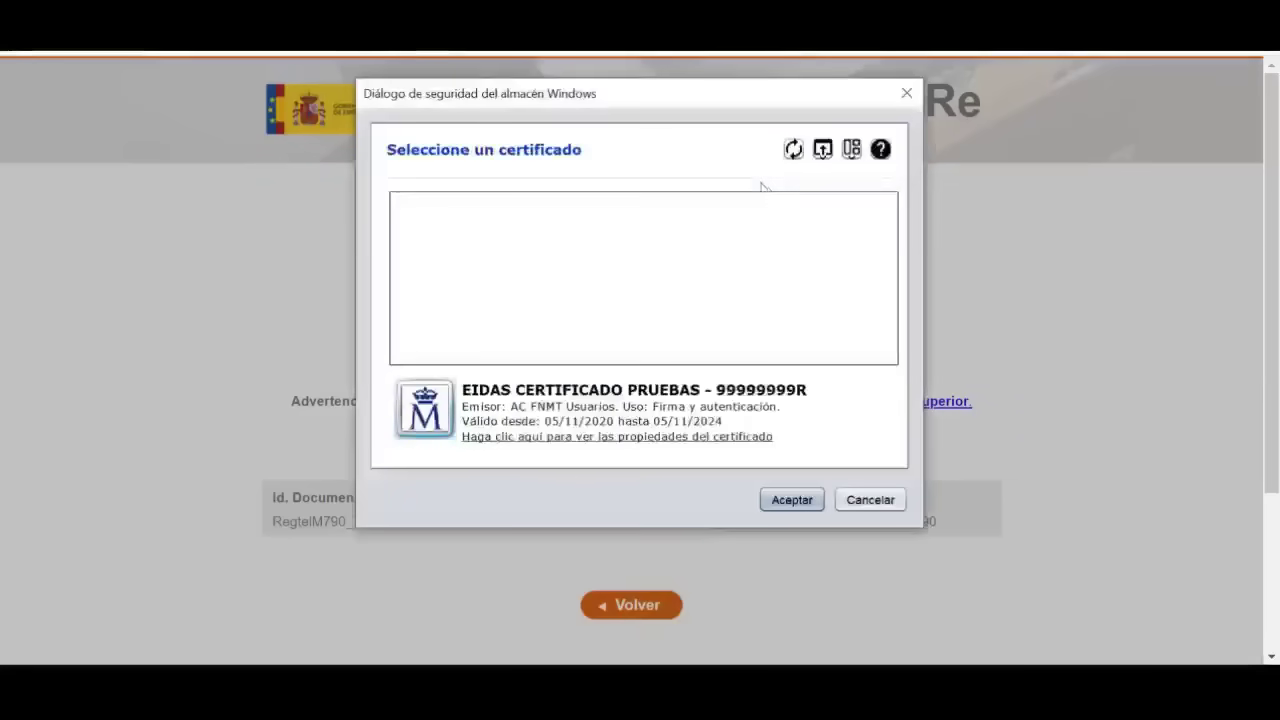
left_click(679, 410)
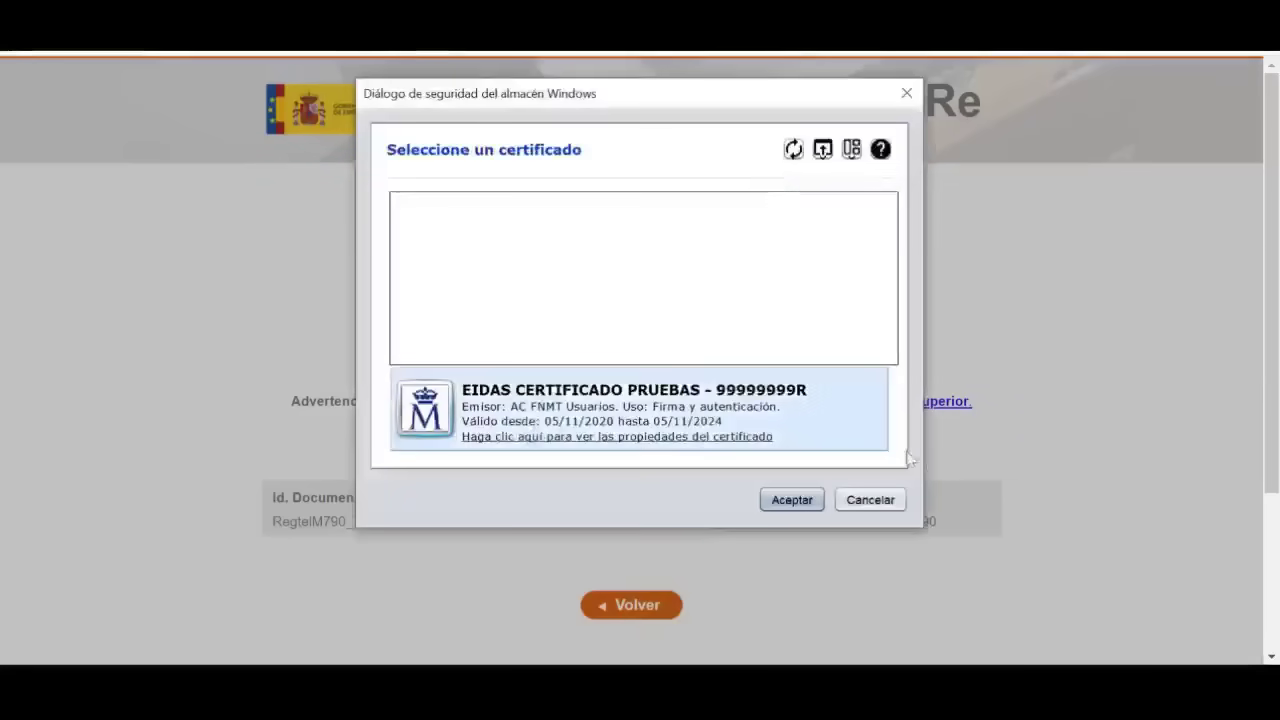
left_click(793, 500)
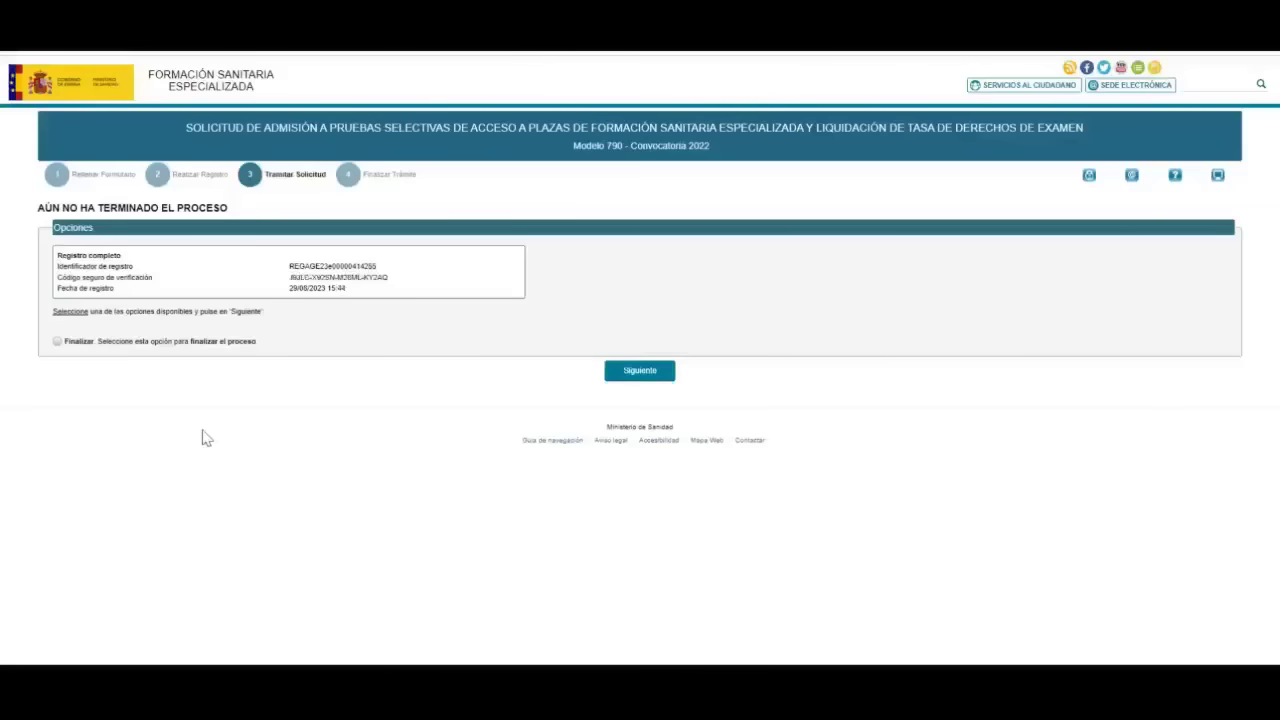
Finish the application procedure with the Finalizar option
left_click(58, 342)
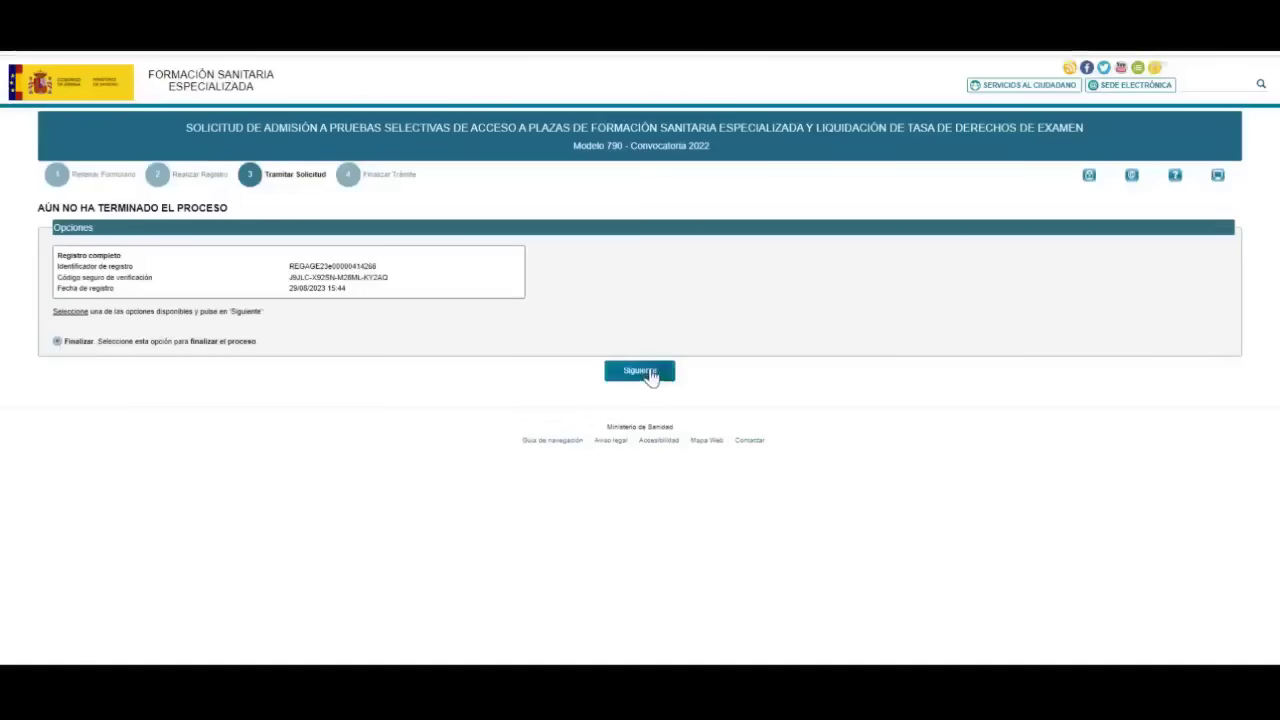
left_click(648, 372)
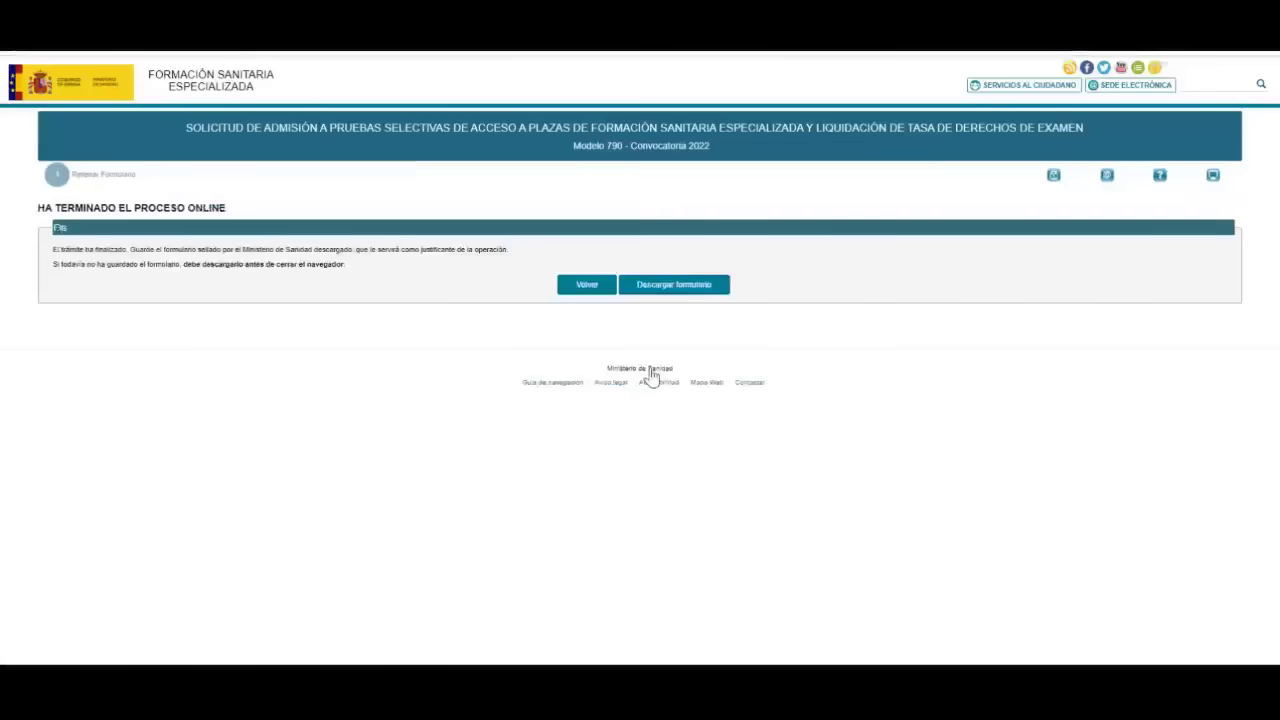